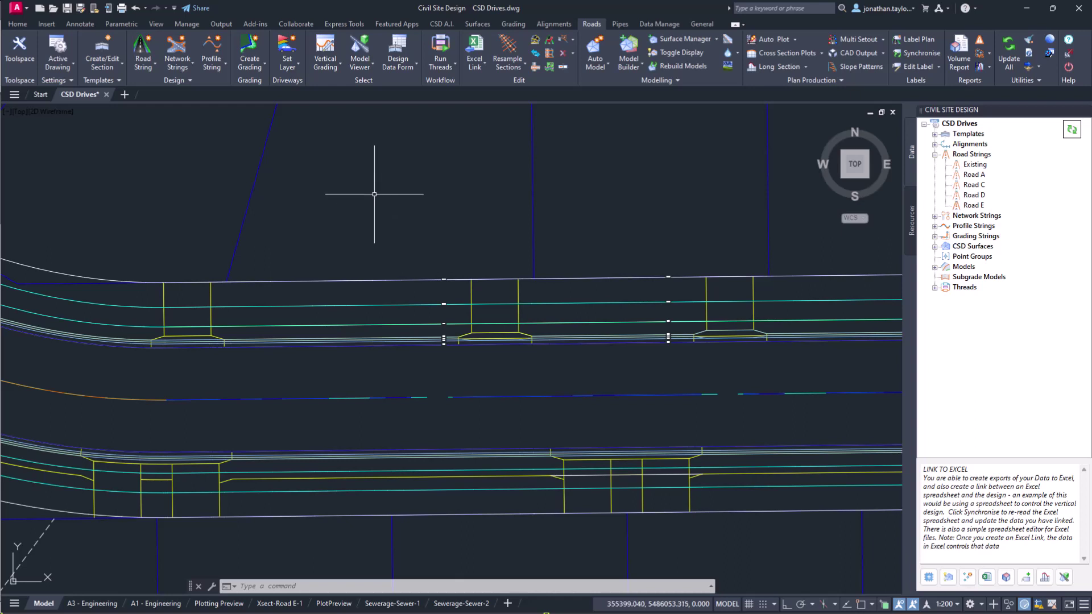
- Run Set Layer on the Road E alignment to bring up its Driveway Layer dialog
click(285, 68)
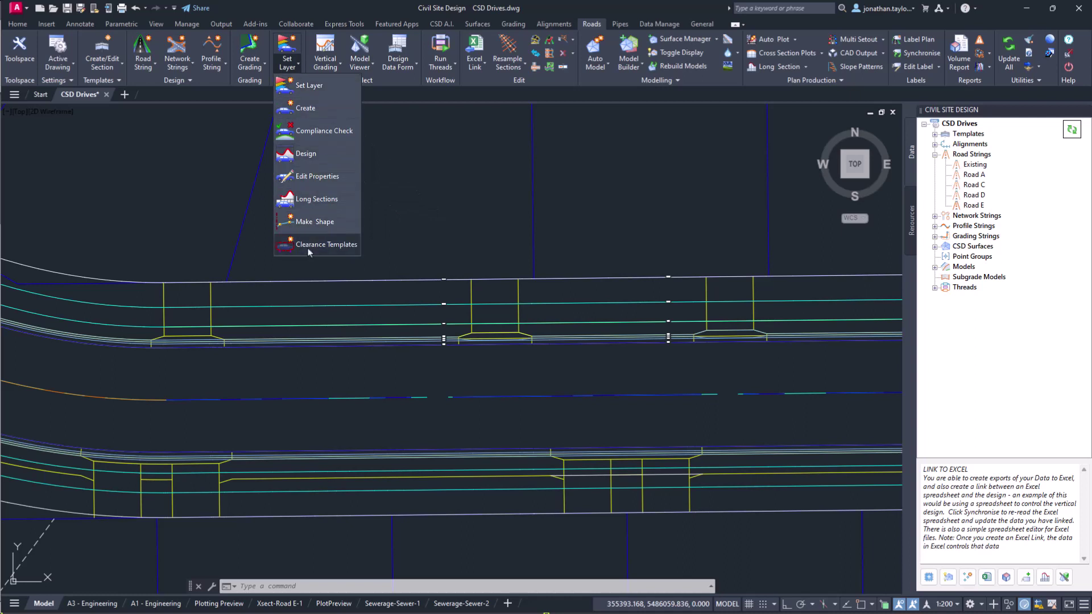
click(315, 91)
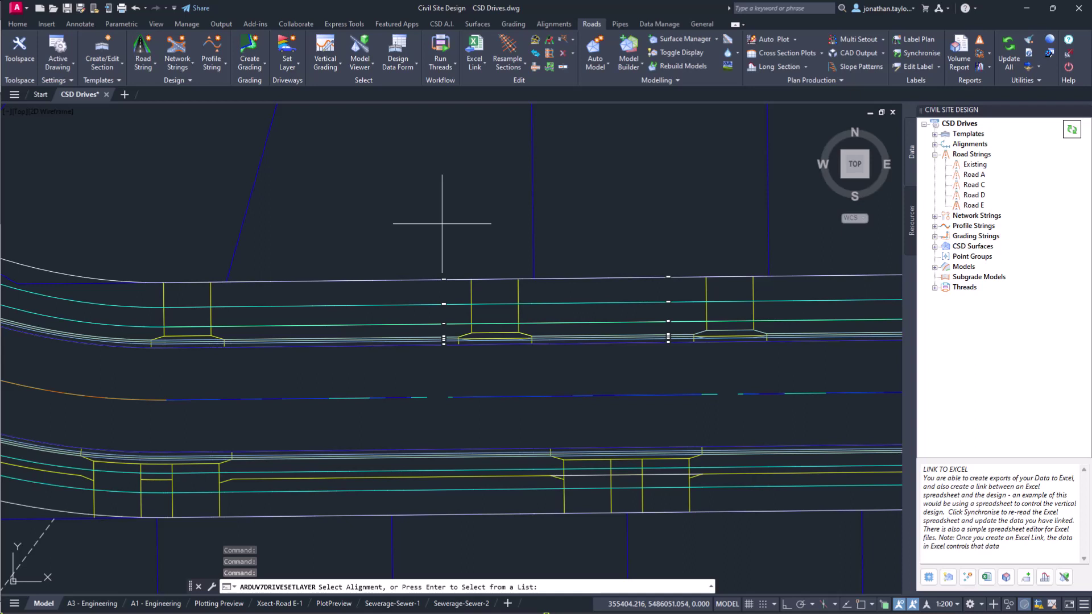
click(327, 401)
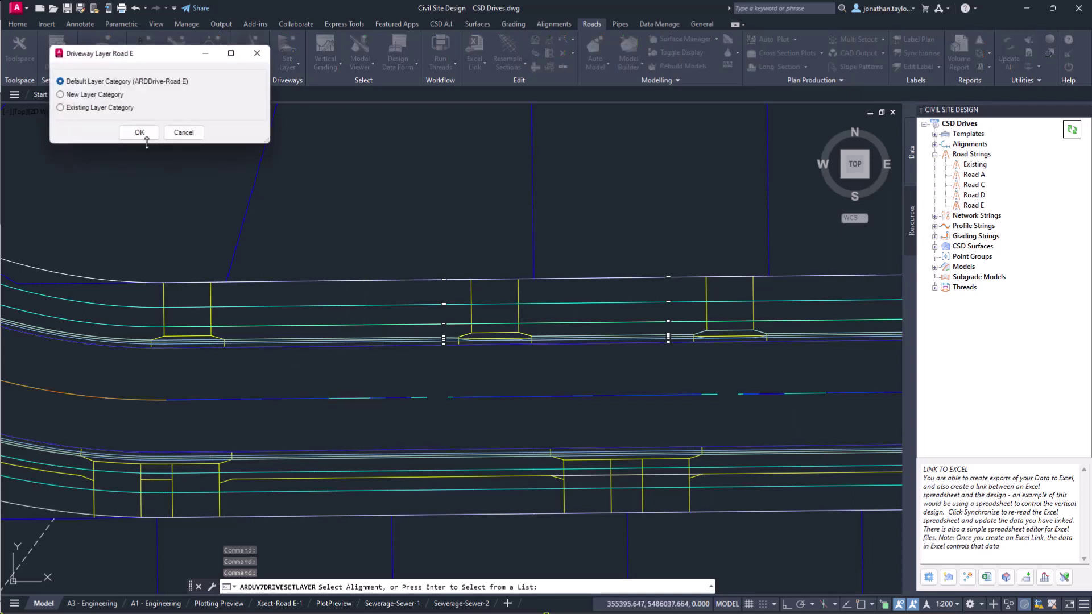
drag(126, 59, 337, 149)
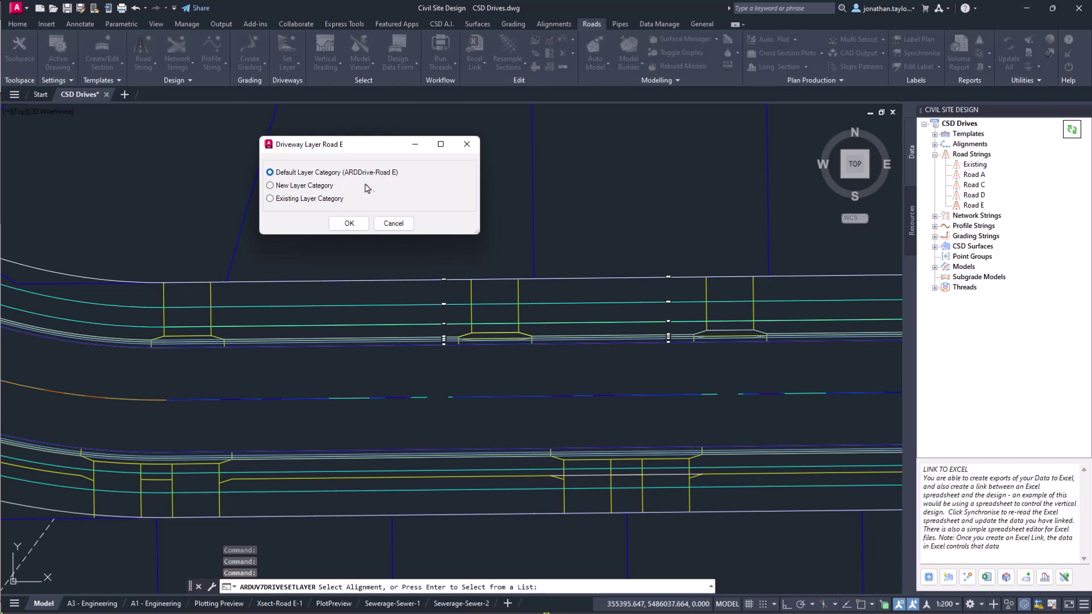
- Accept the default layer category, then draw a vertical polyline through the first driveway
click(341, 224)
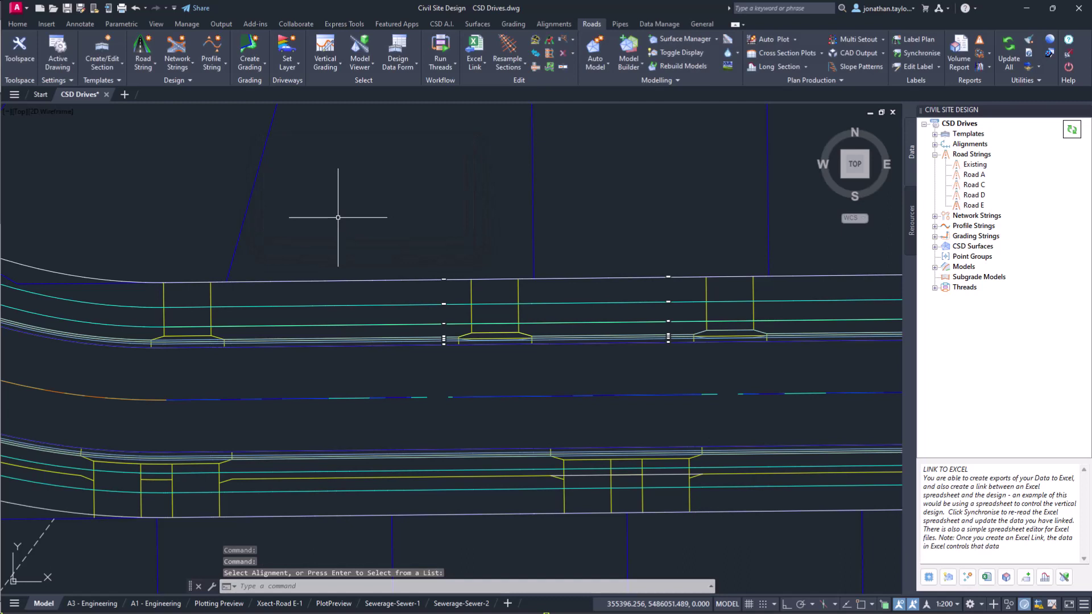
text(pl)
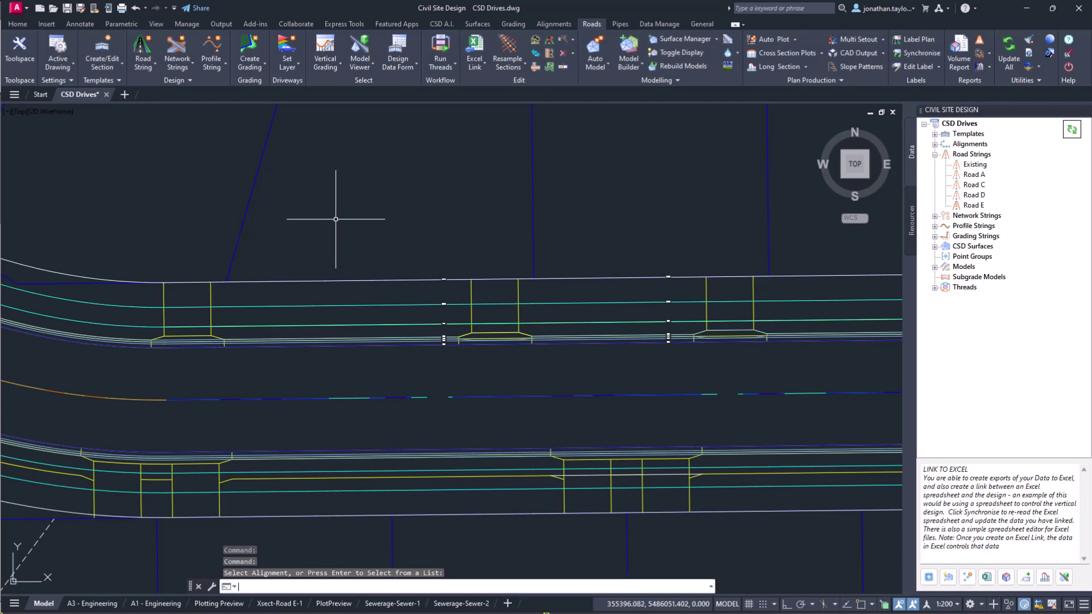
key(Return)
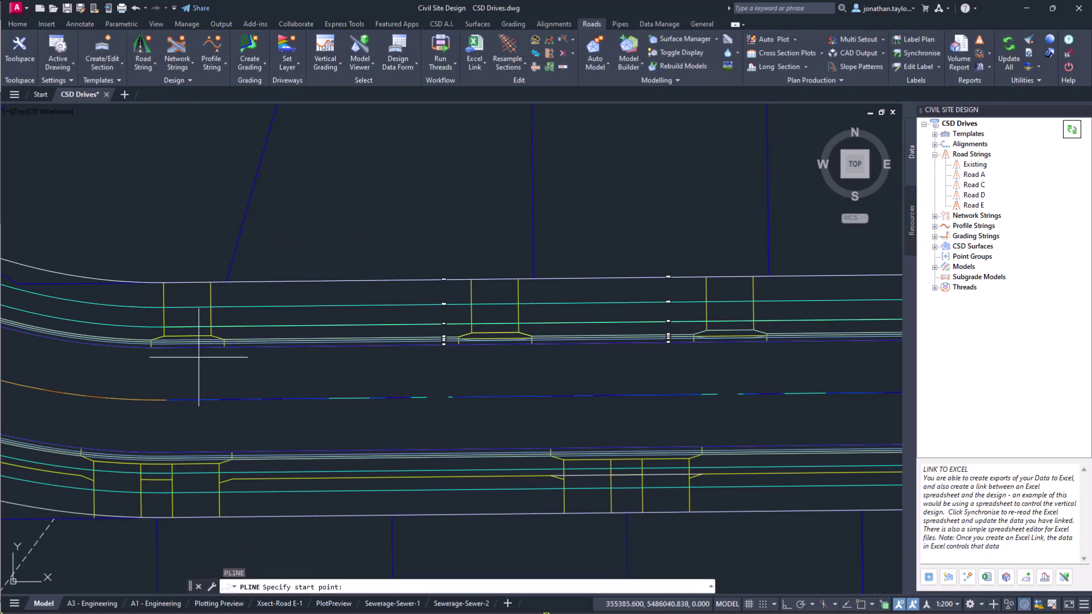
click(183, 359)
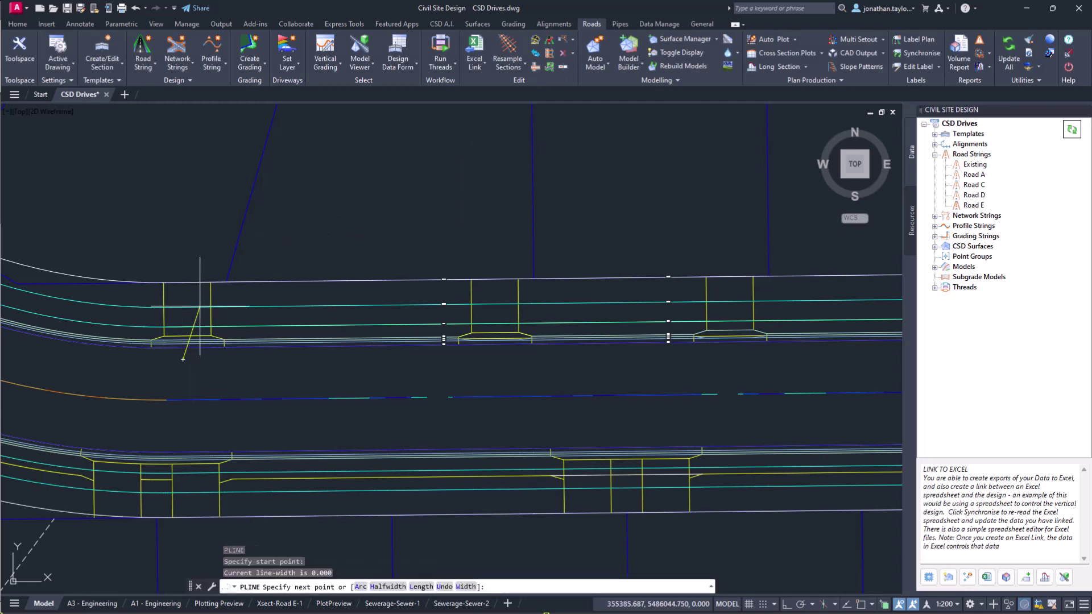
click(185, 263)
key(Return)
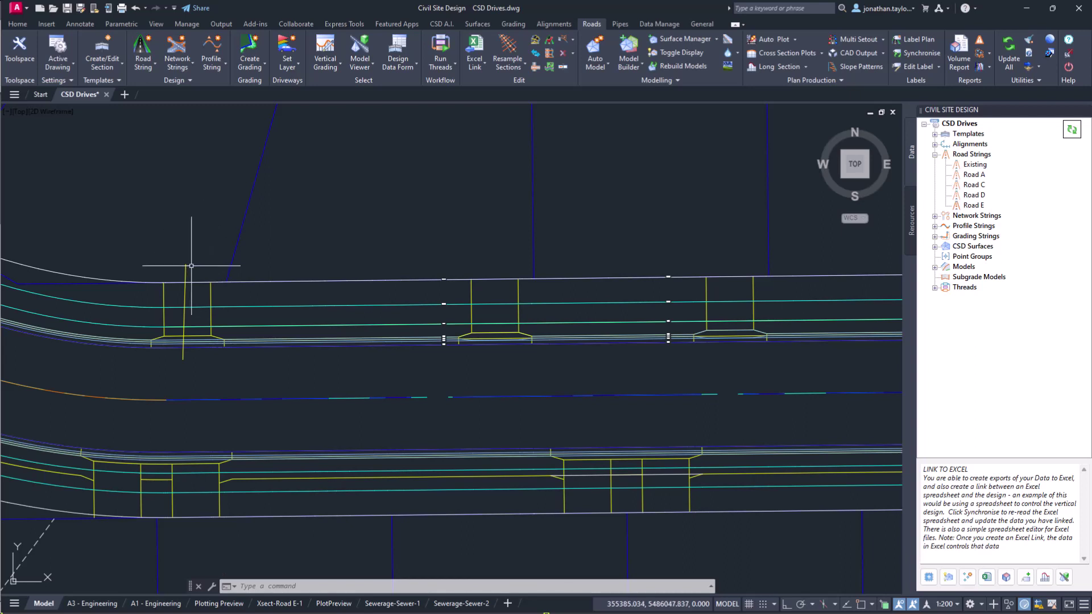
- Copy the boundary line across the two upper driveways and four lower-road driveway edges
click(183, 245)
click(179, 228)
text(co)
key(Return)
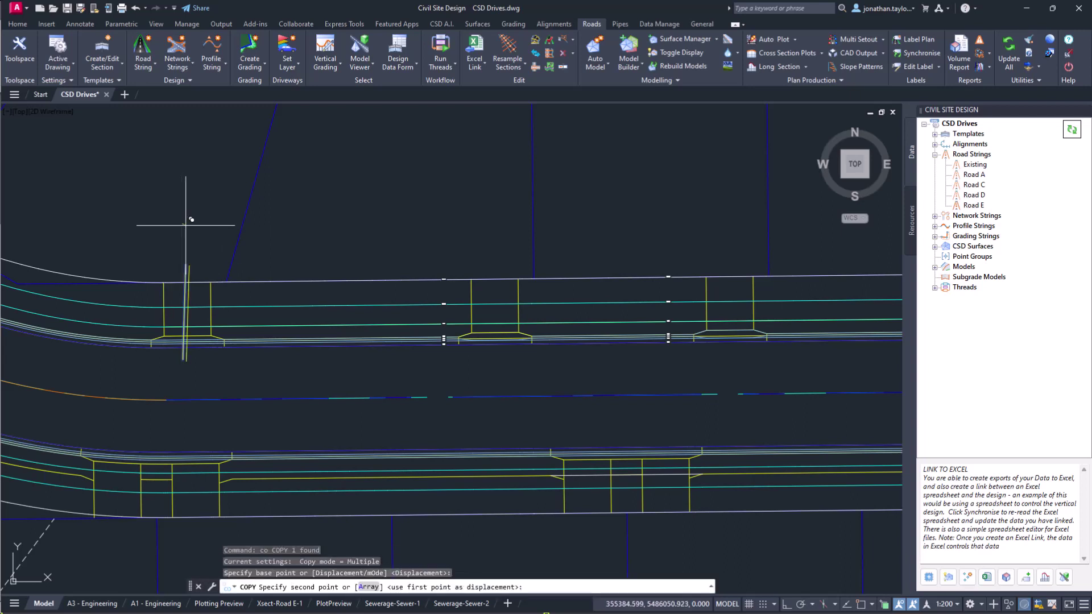
click(182, 223)
click(487, 225)
click(728, 220)
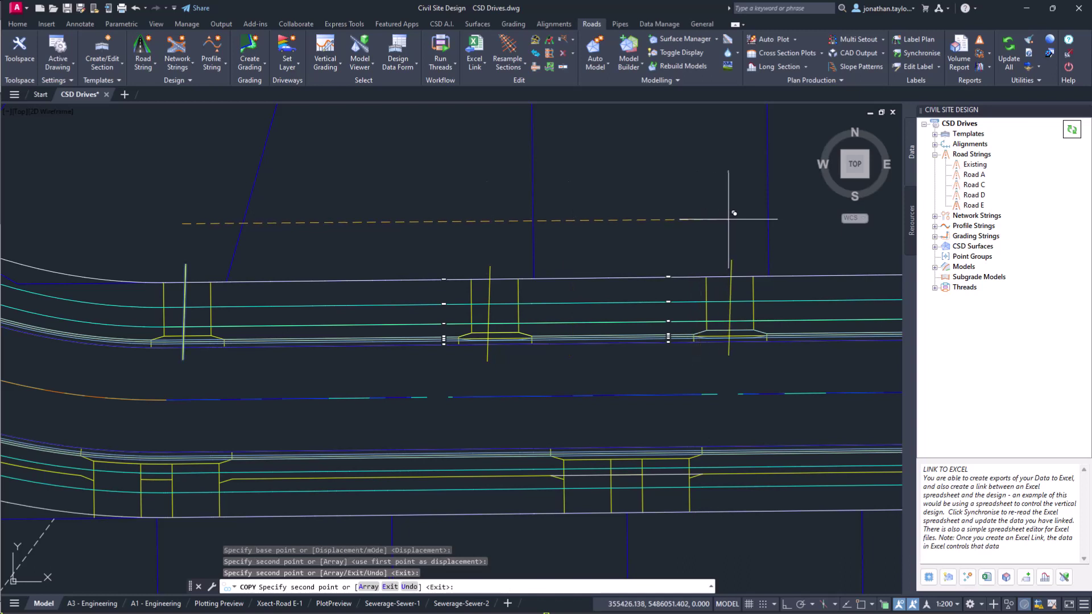
click(666, 385)
click(585, 385)
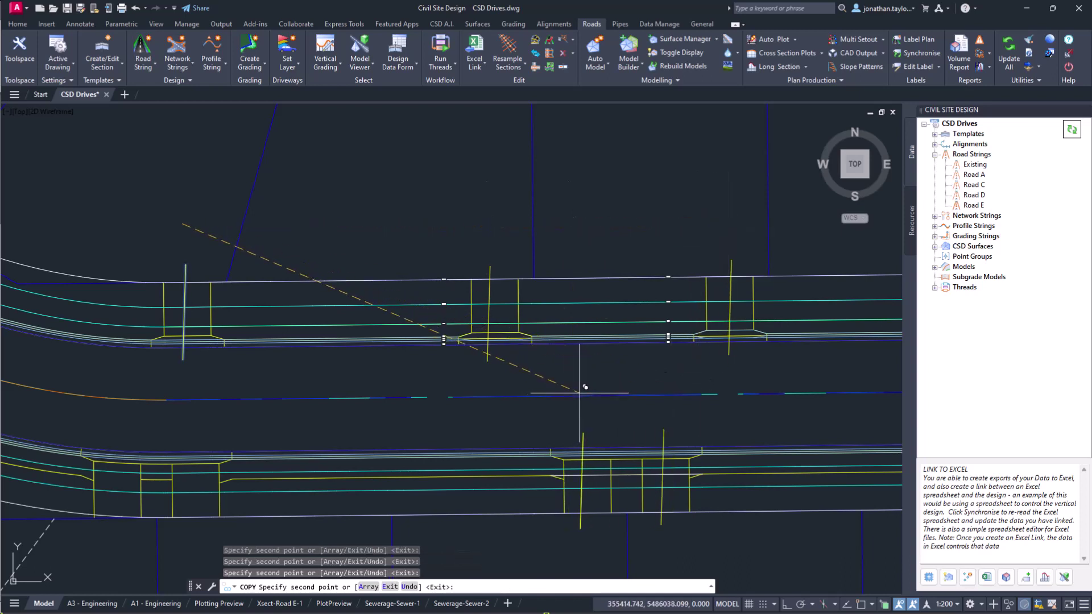
click(121, 391)
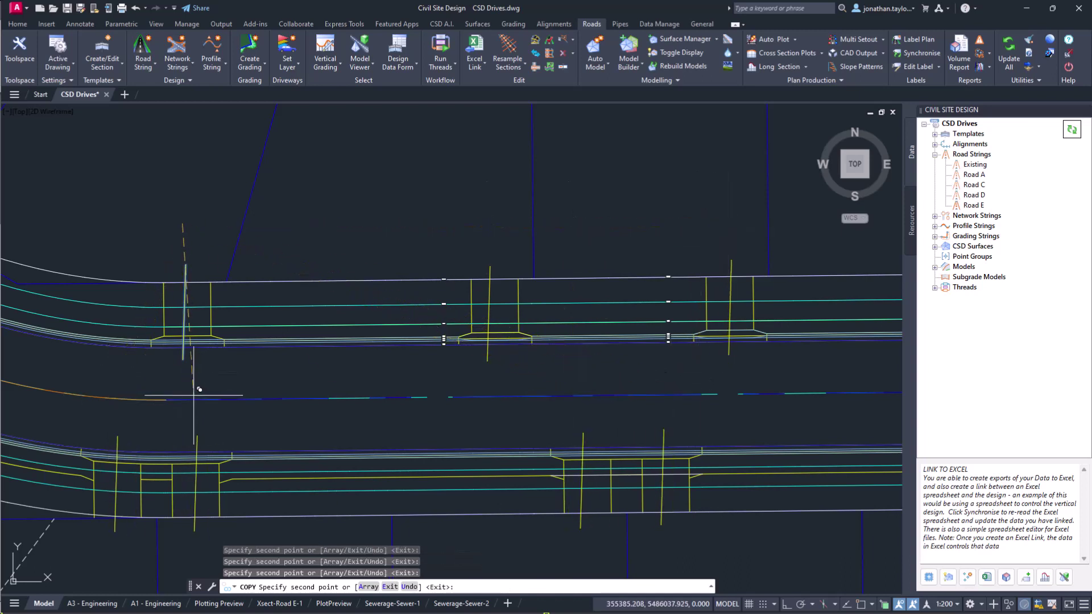
click(200, 391)
key(Escape)
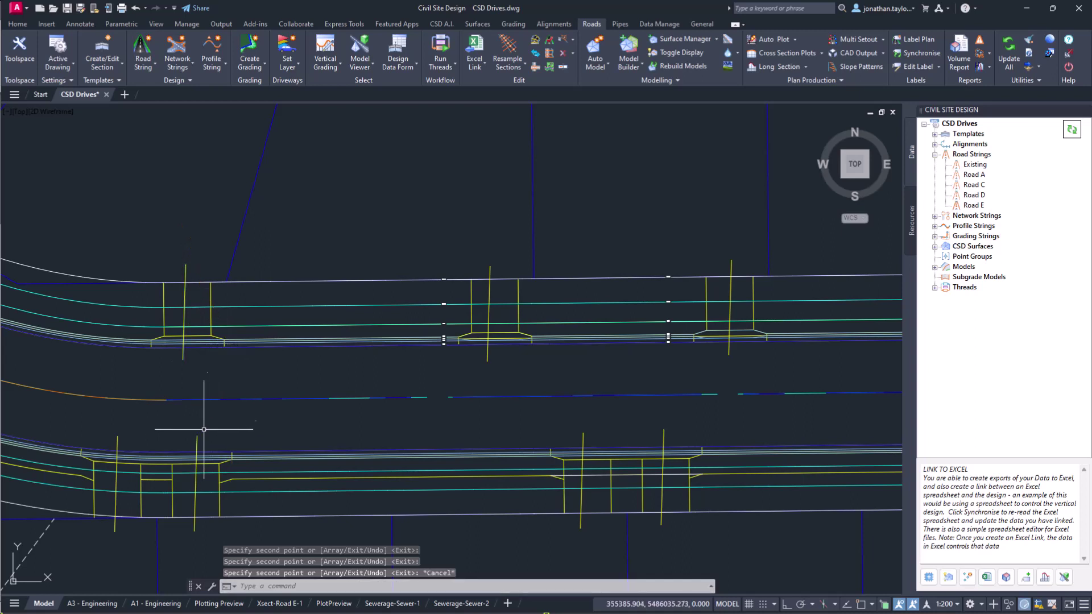
- Open Create Driveways for the Road E alignment, keeping Layback-600wd-80ht as the optional start shape
click(286, 67)
click(305, 109)
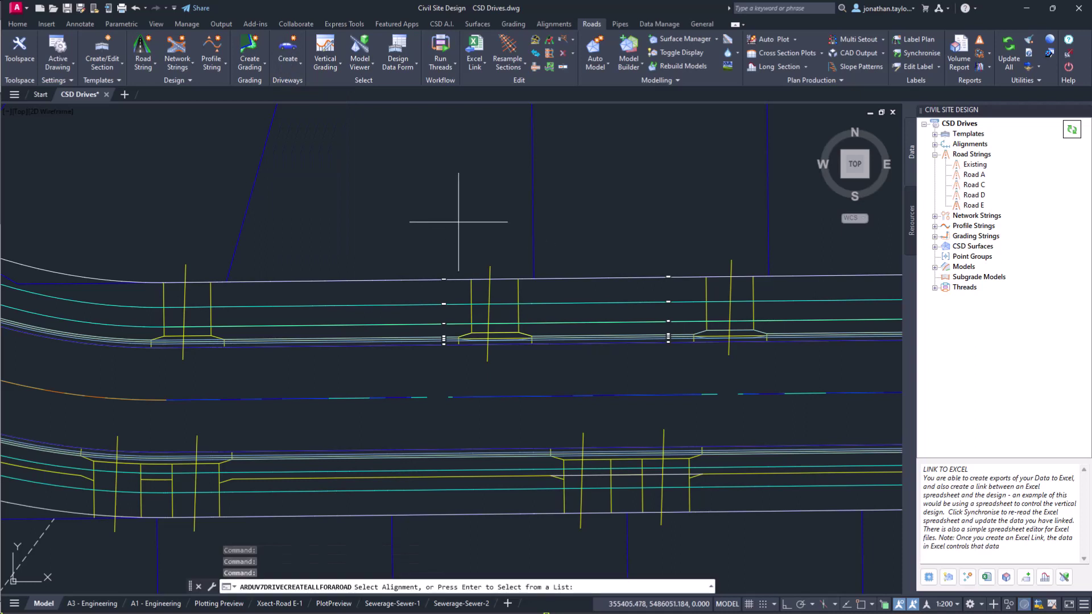
click(358, 398)
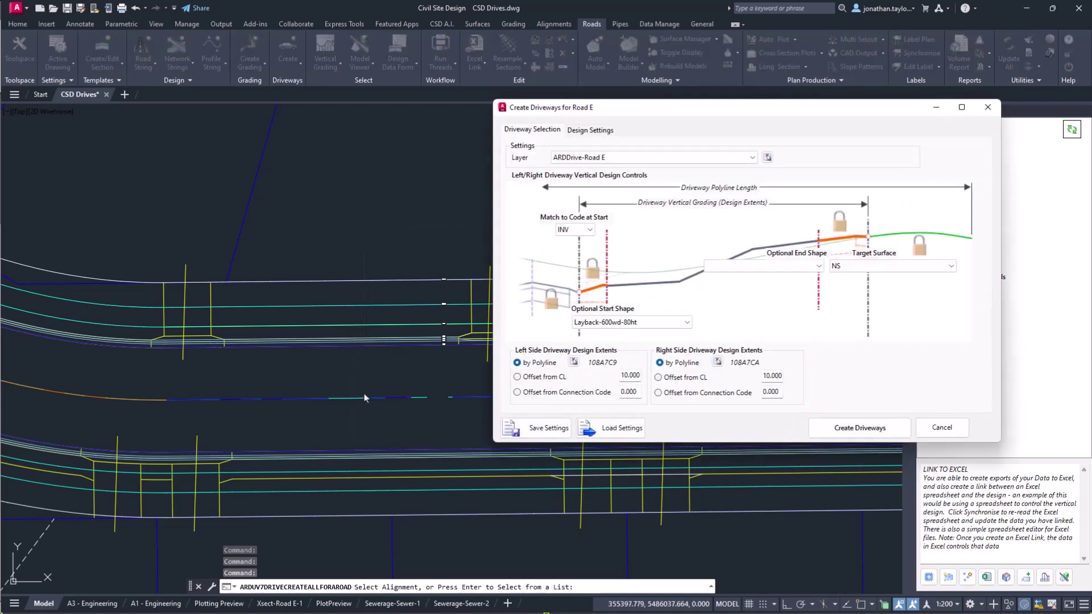
drag(637, 119, 429, 147)
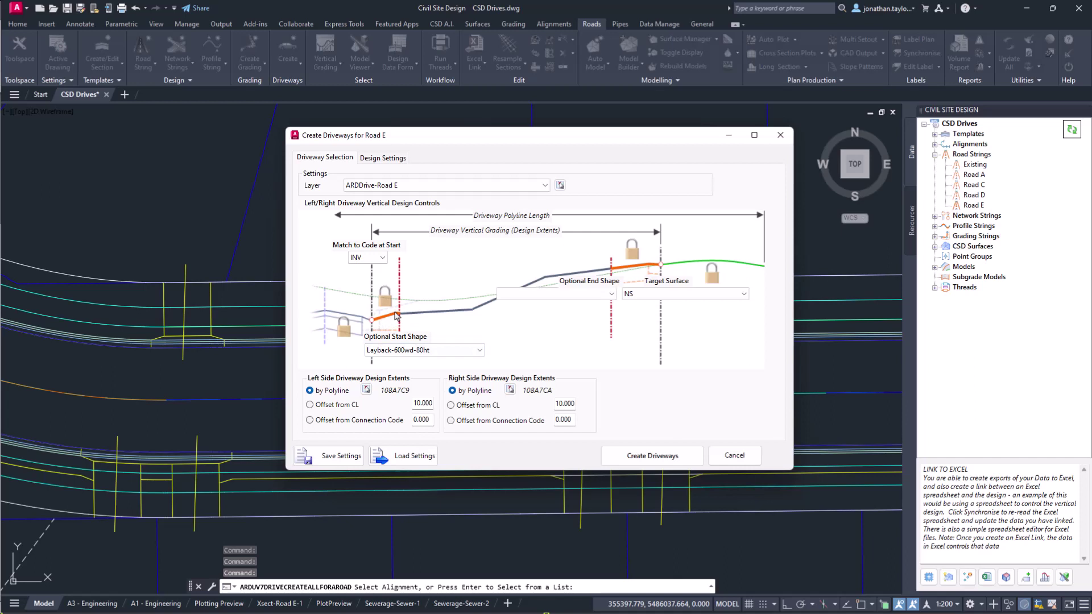
mouse_move(368, 262)
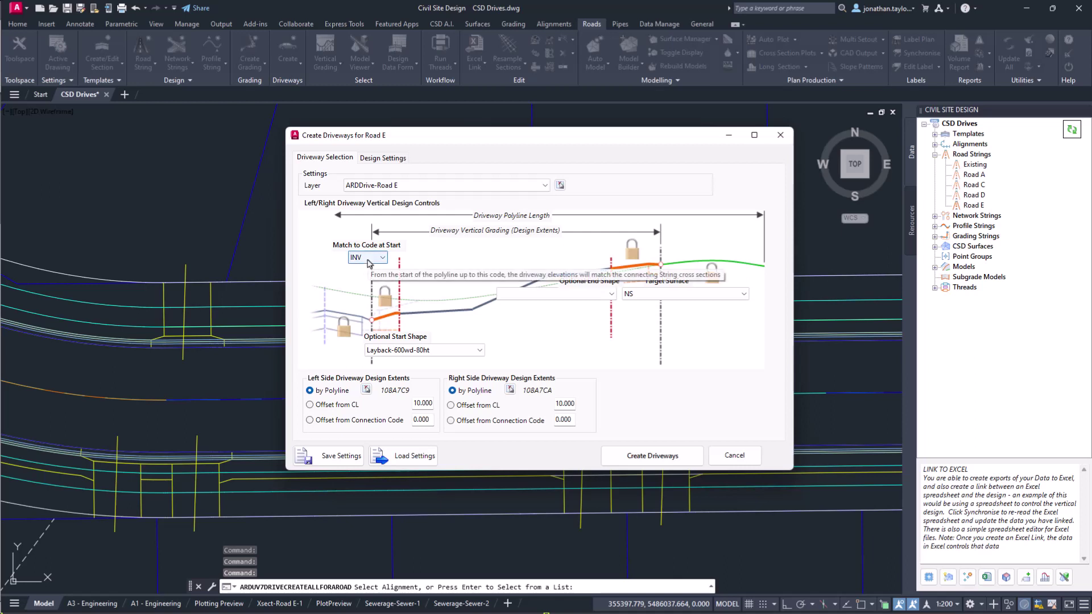
click(438, 351)
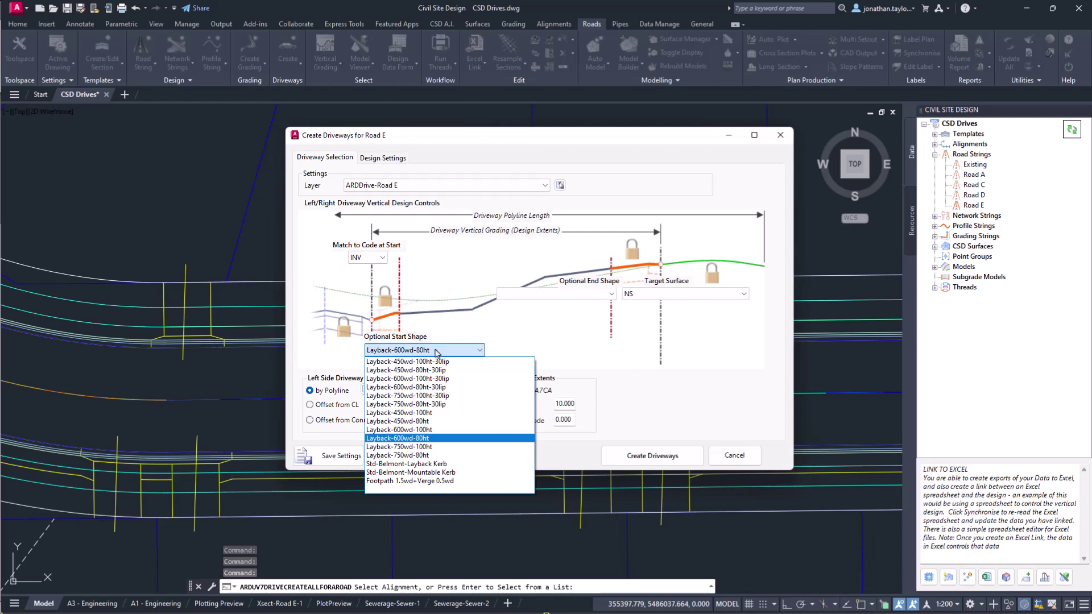
click(418, 440)
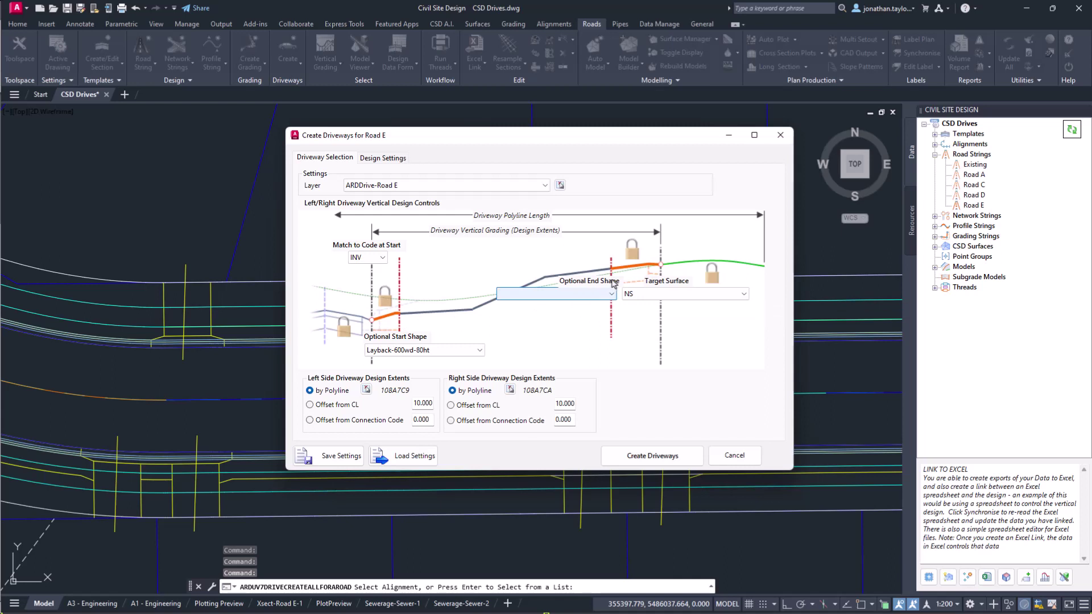
- Leave the end shape blank and pick the drawn polylines as left and right extents
click(596, 299)
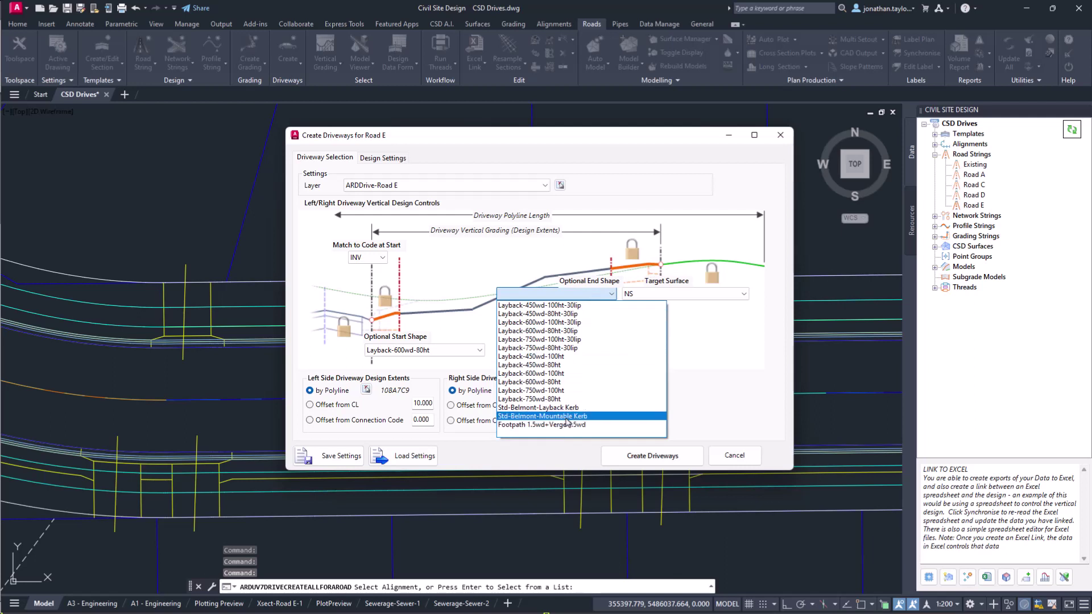
click(711, 342)
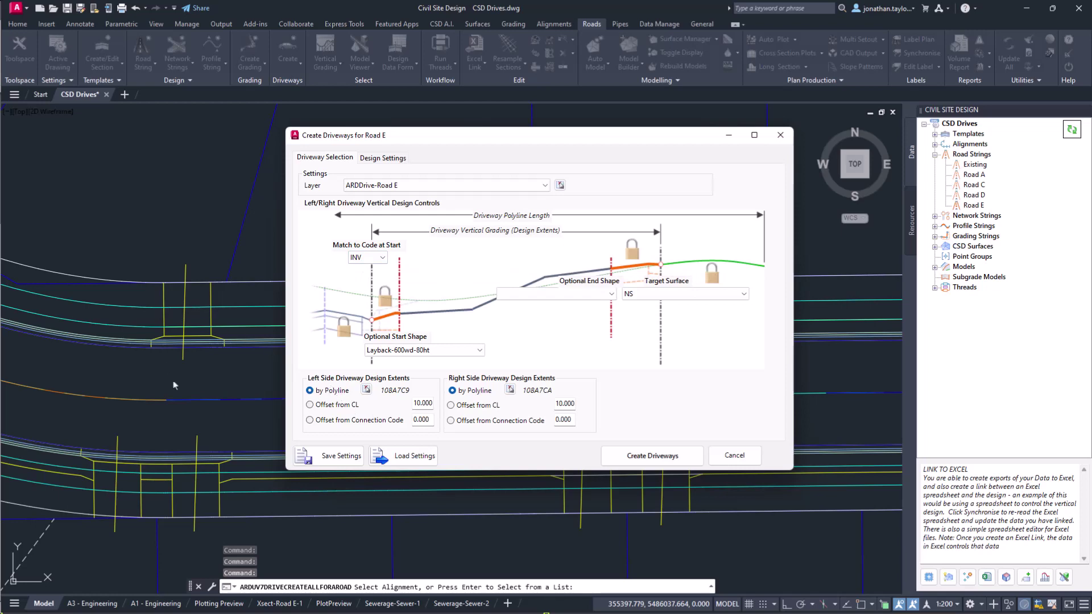
click(366, 390)
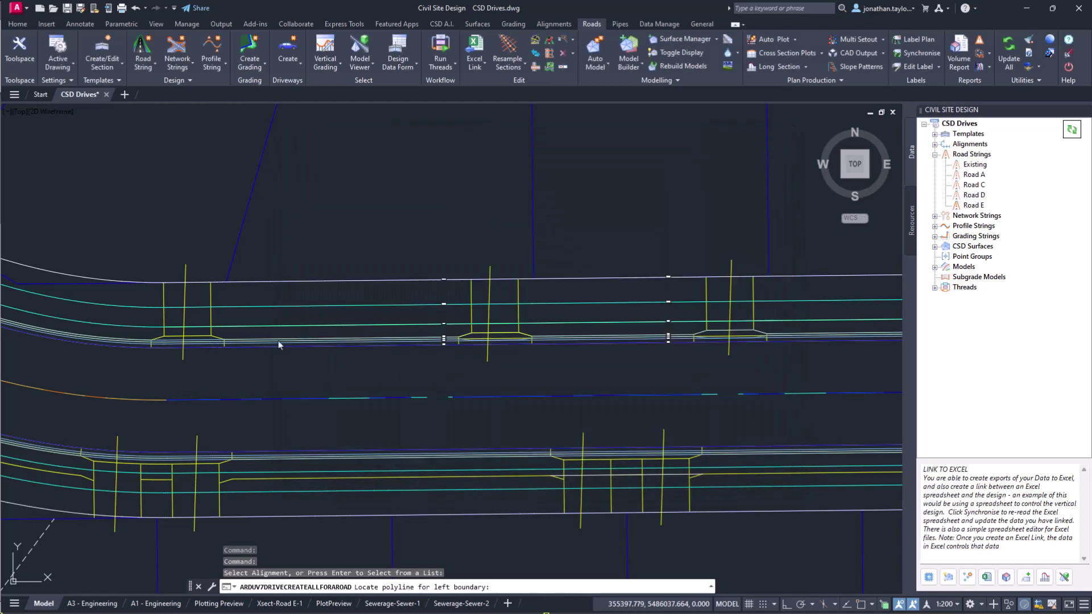
click(82, 283)
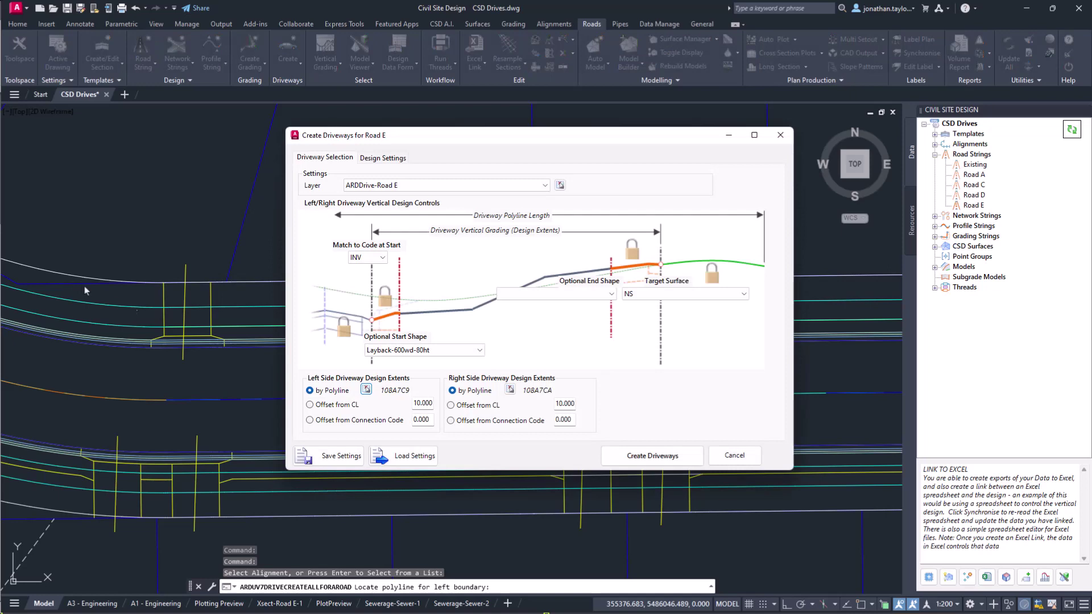
click(510, 390)
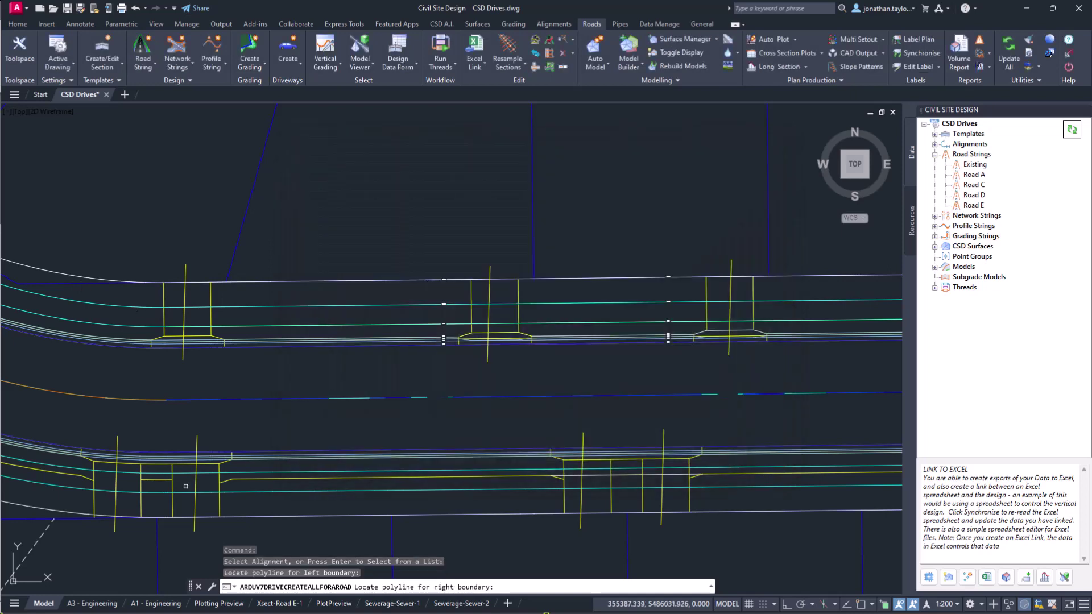
click(77, 519)
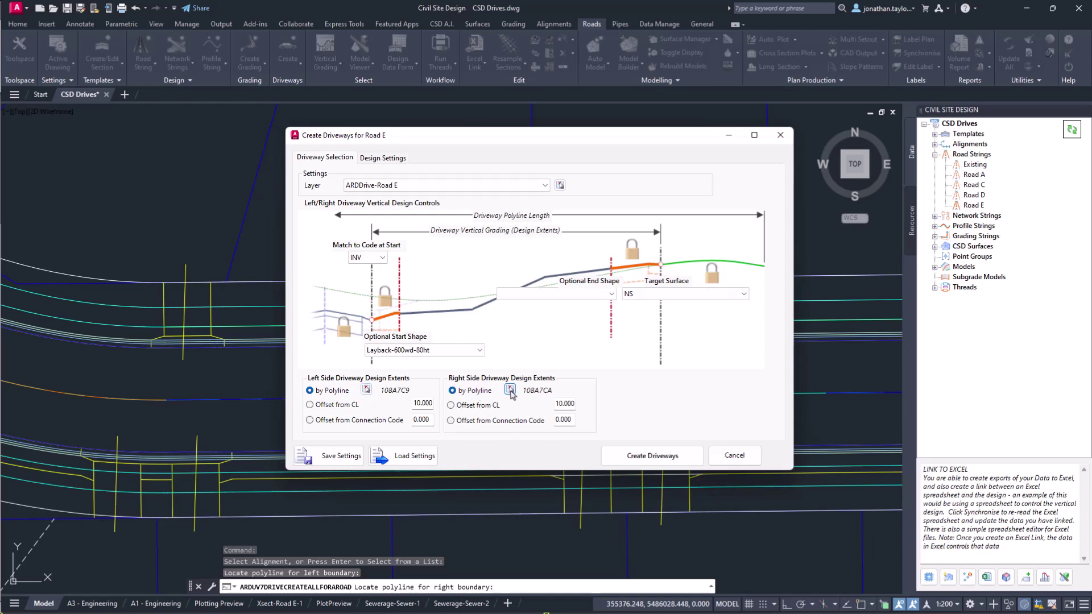
- Confirm vehicles B85 and B99 in the design settings and create the Road E driveways
click(382, 161)
click(345, 202)
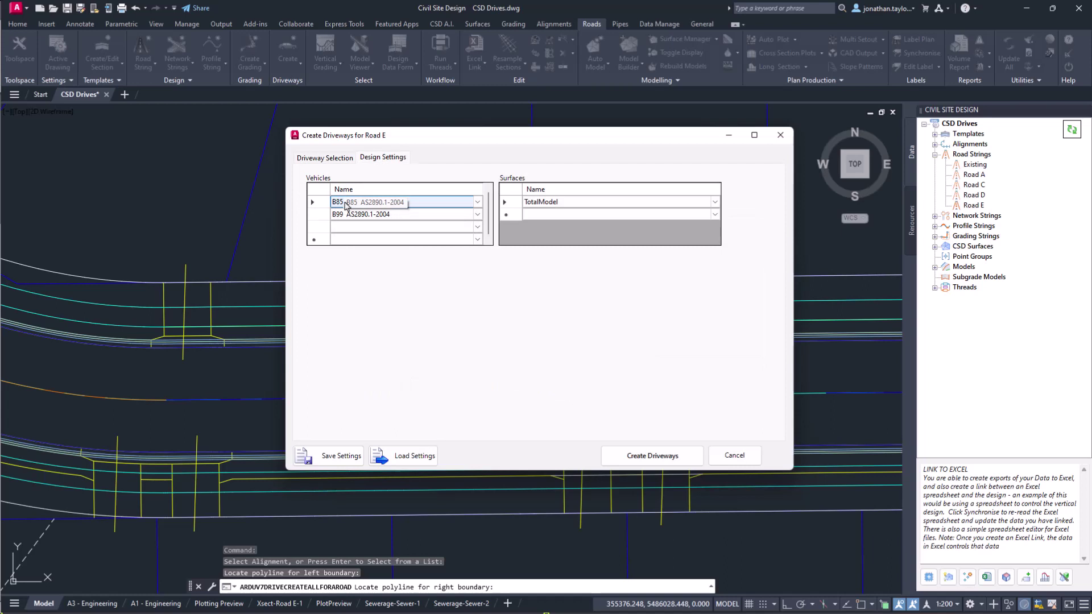
click(347, 215)
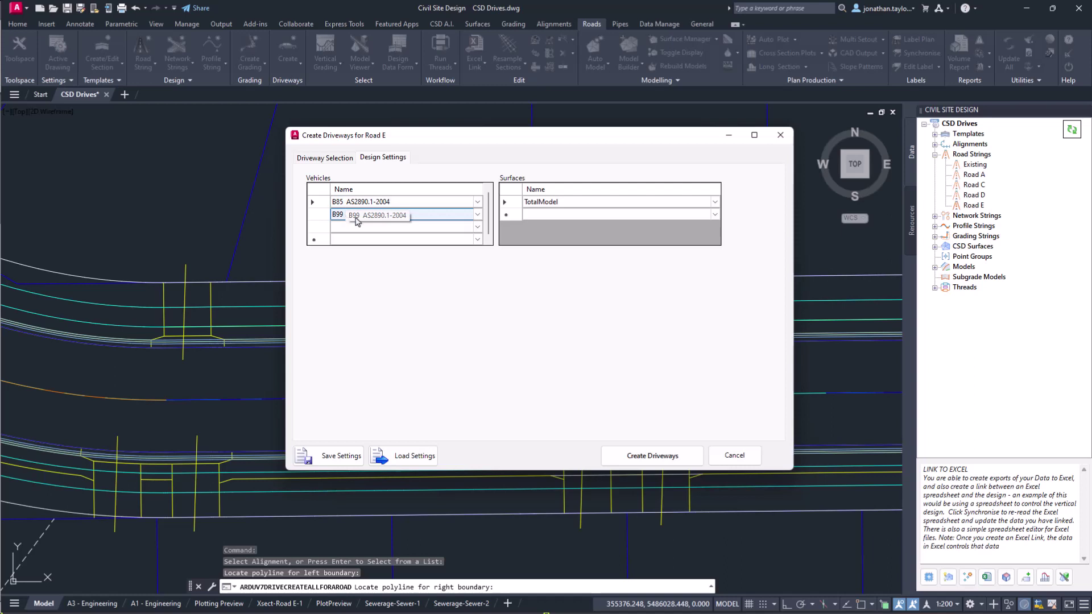
click(549, 202)
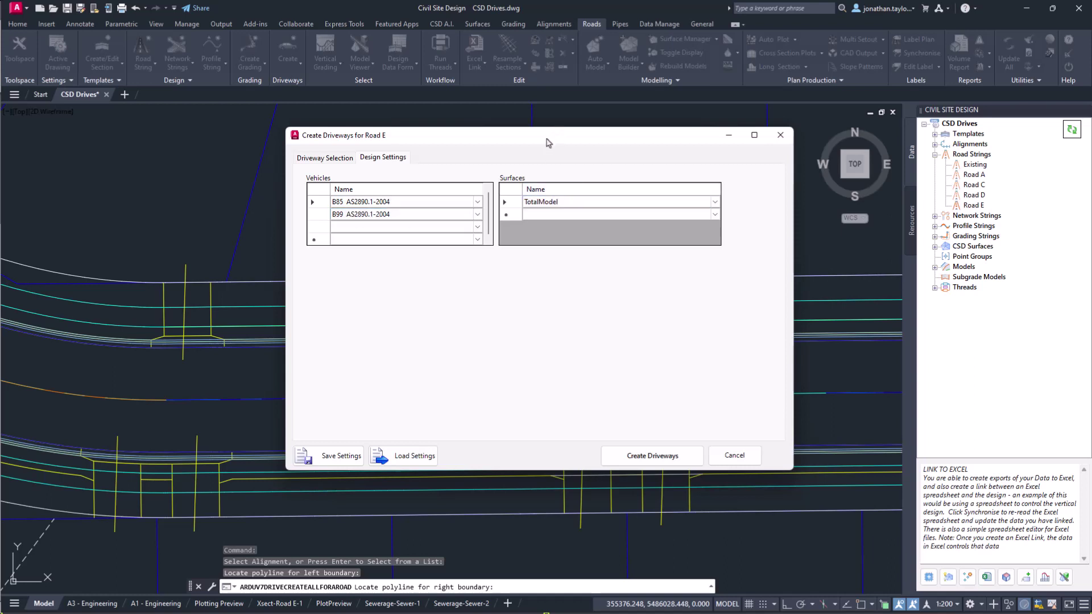
drag(549, 143, 640, 144)
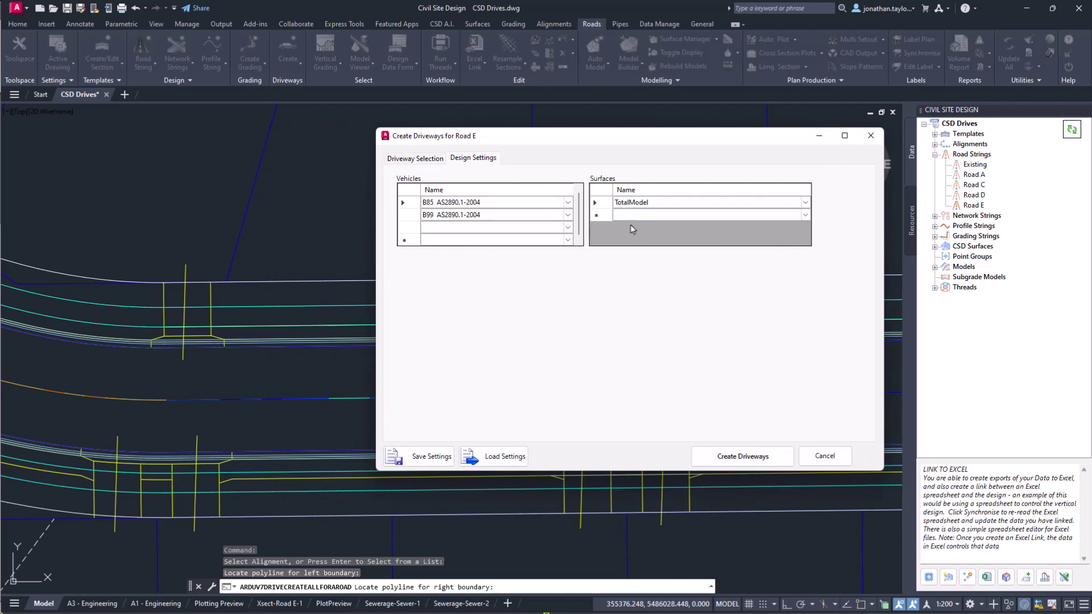
click(739, 456)
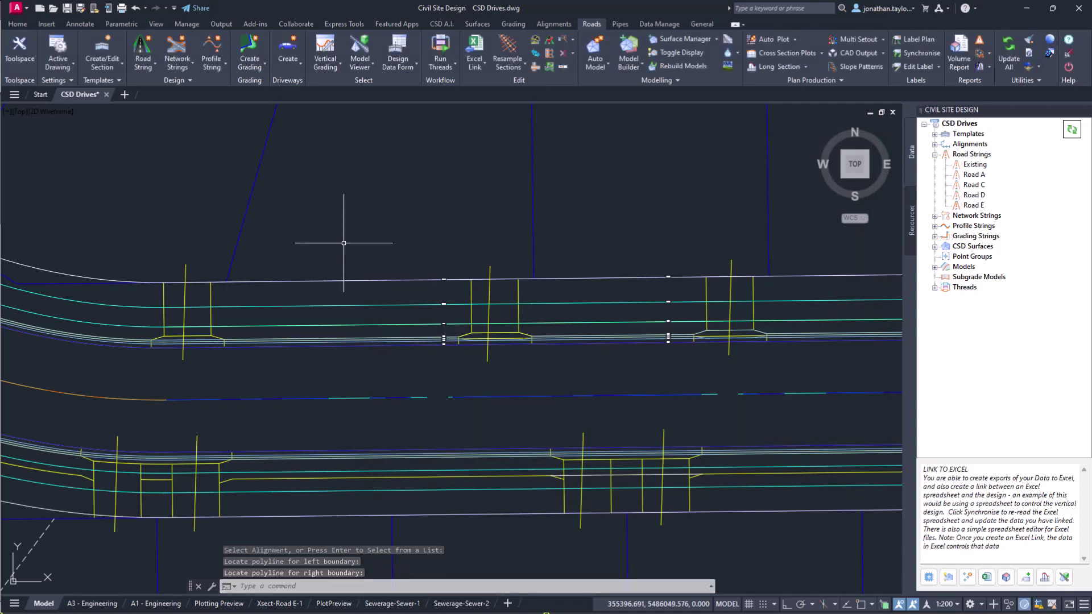
click(283, 70)
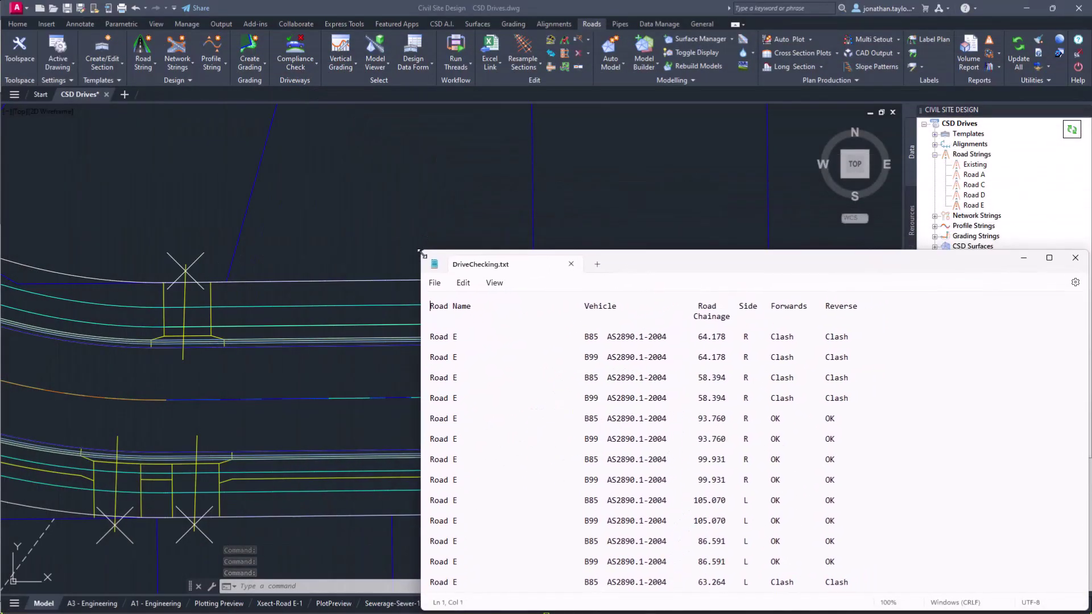
- Review DriveChecking.txt clashes at chainages 64.178, 58.394 and 63.264, then close it
drag(636, 262, 534, 148)
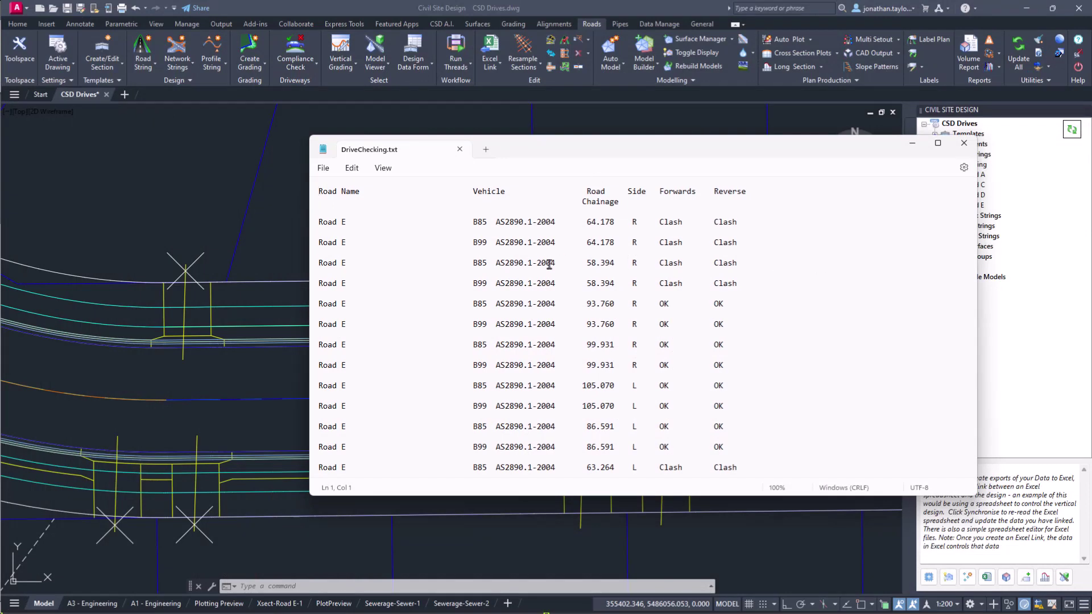
scroll(641, 403, down, 1)
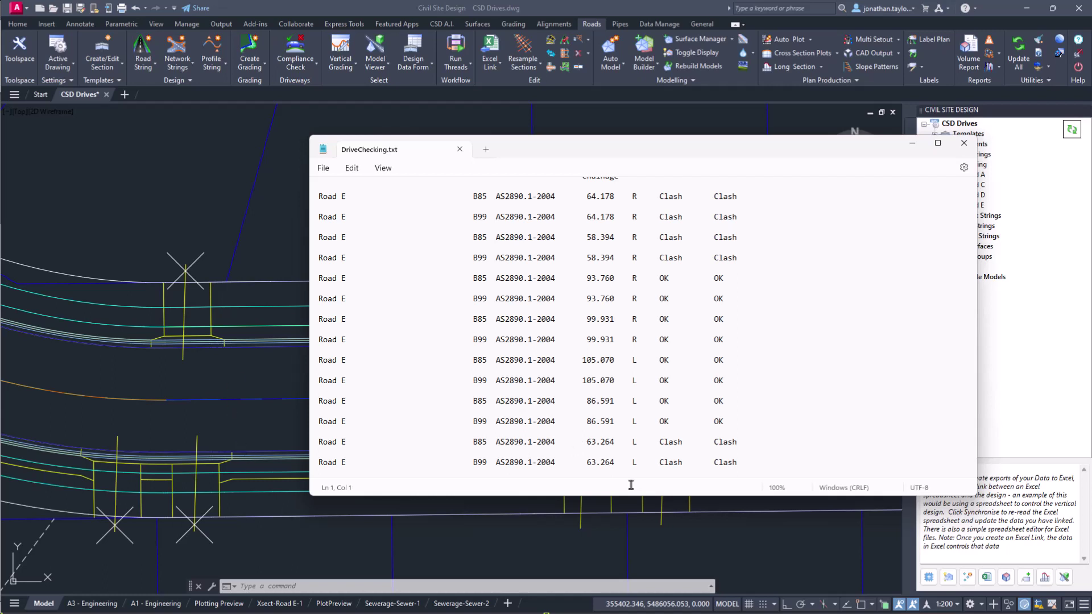
scroll(615, 354, up, 1)
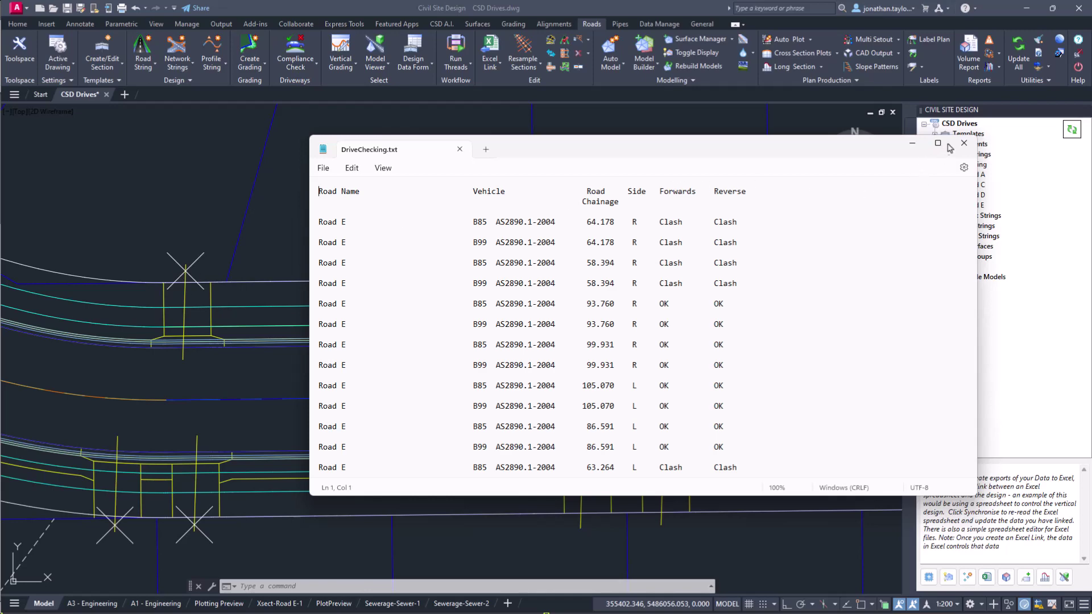
click(967, 149)
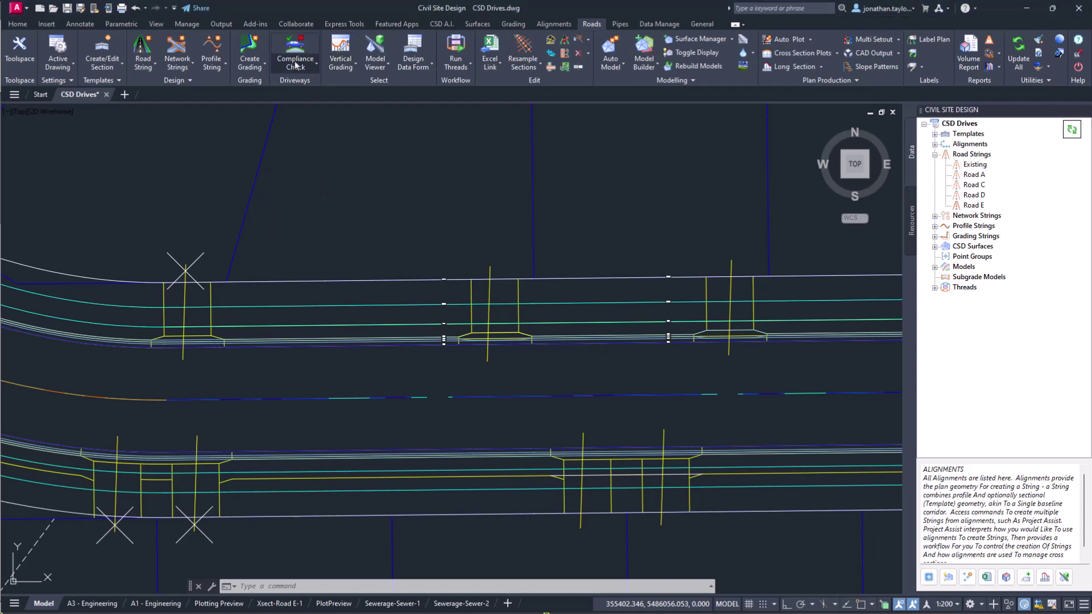
- Load the upper-left driveway into the grading editor and set vertical exaggeration to 2.0
click(295, 66)
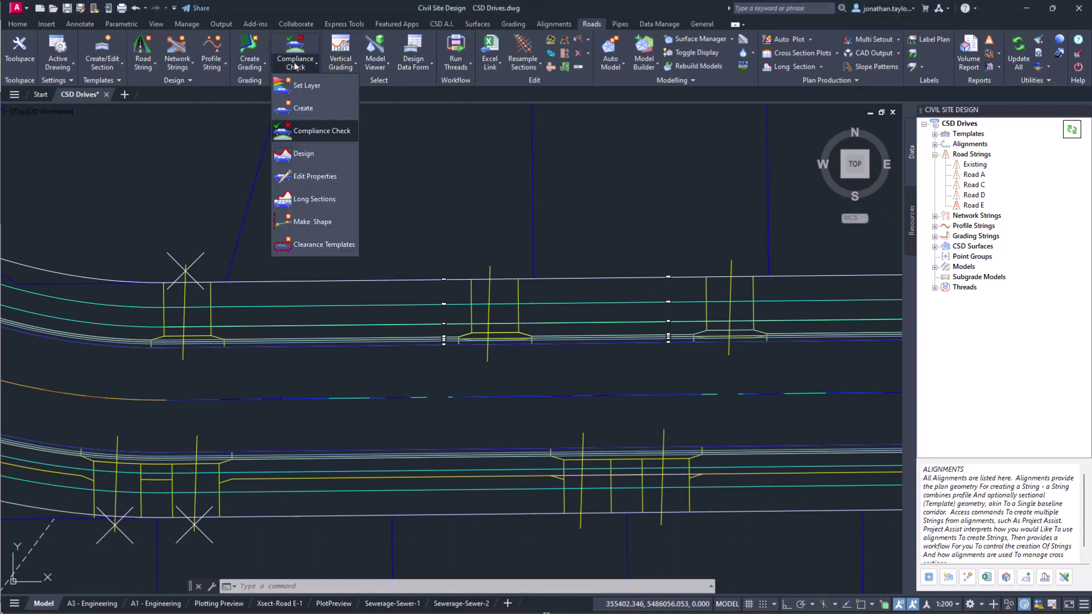
click(309, 156)
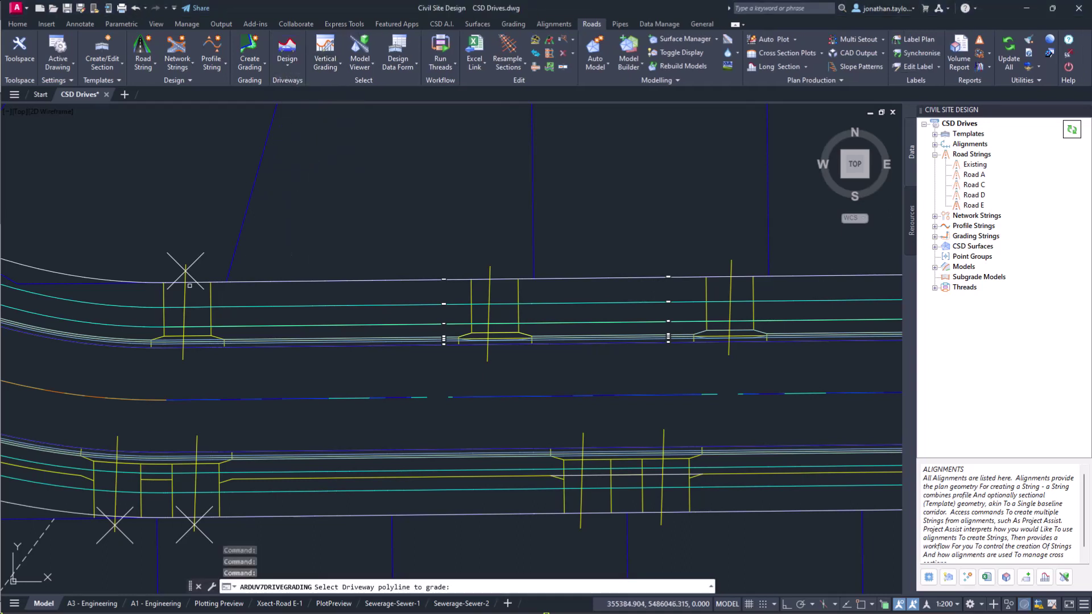
click(185, 296)
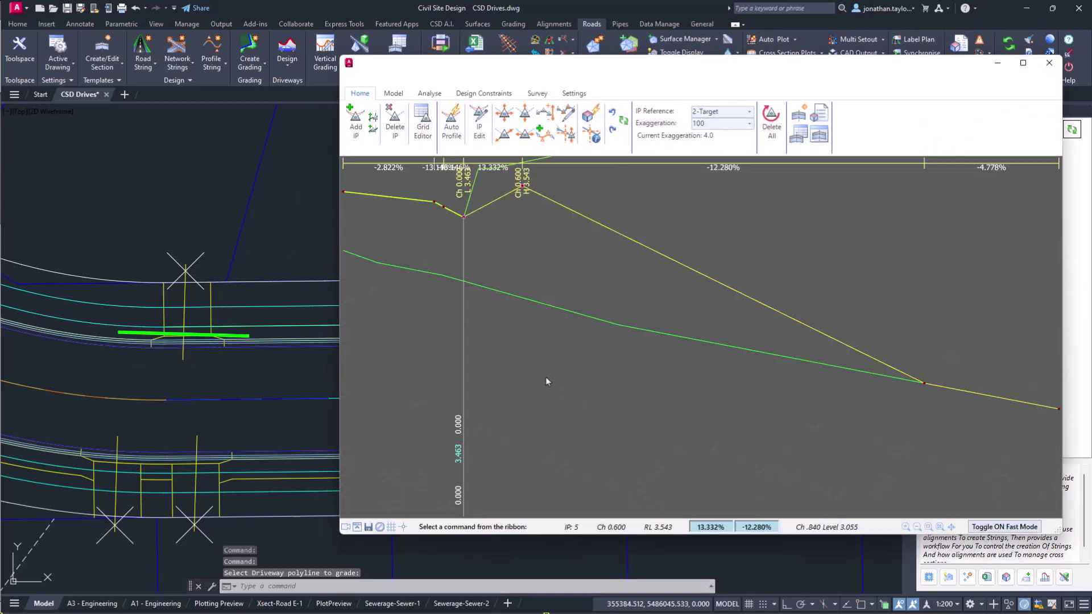
drag(634, 72, 597, 91)
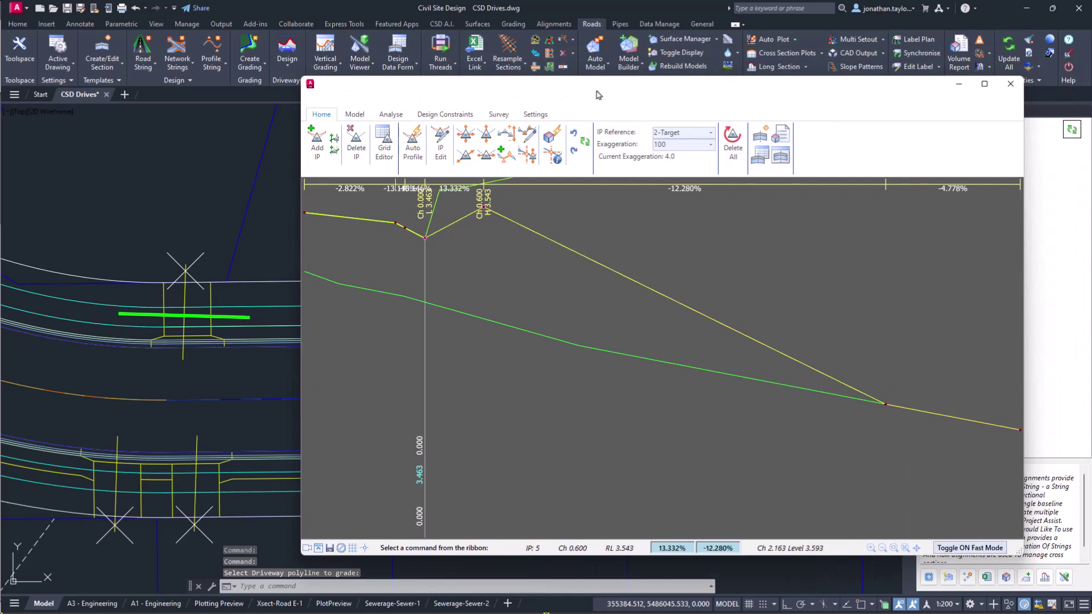
click(711, 145)
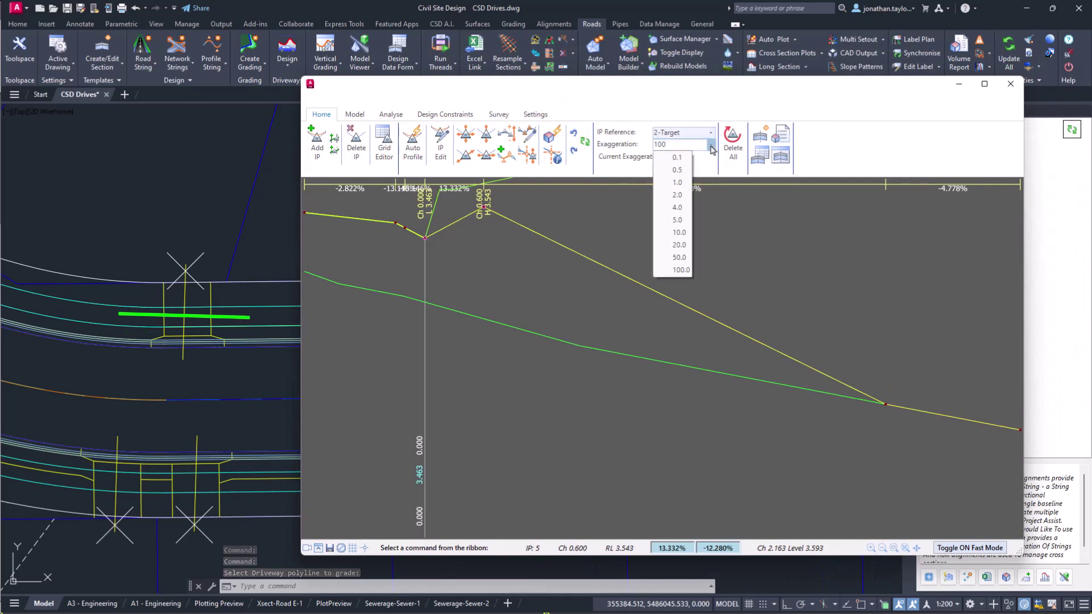
click(675, 196)
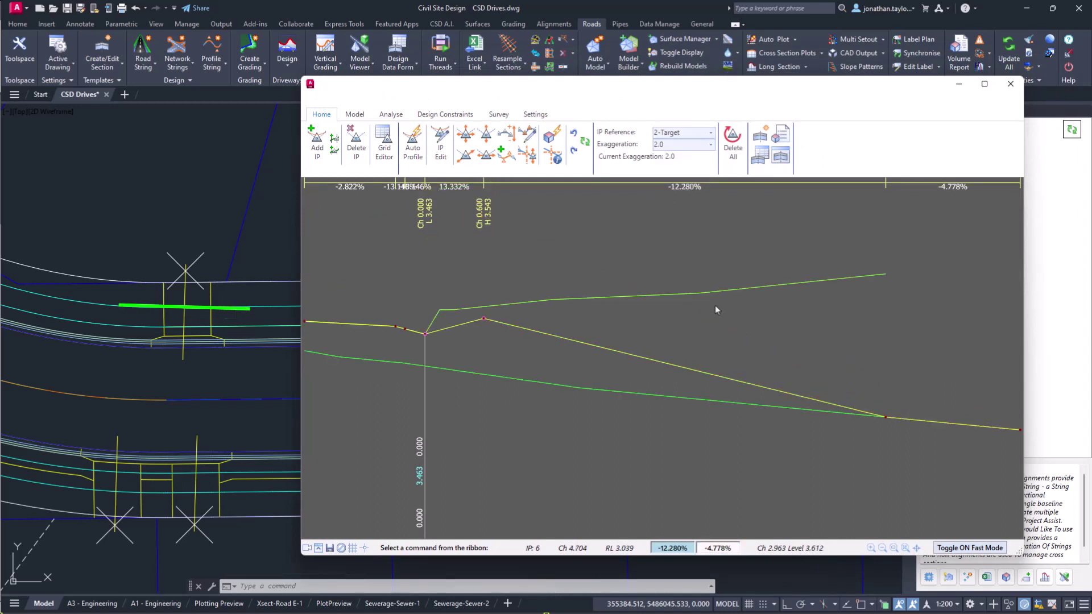
- Inspect the profile IPs at chainages 0.000 and 4.704
click(426, 339)
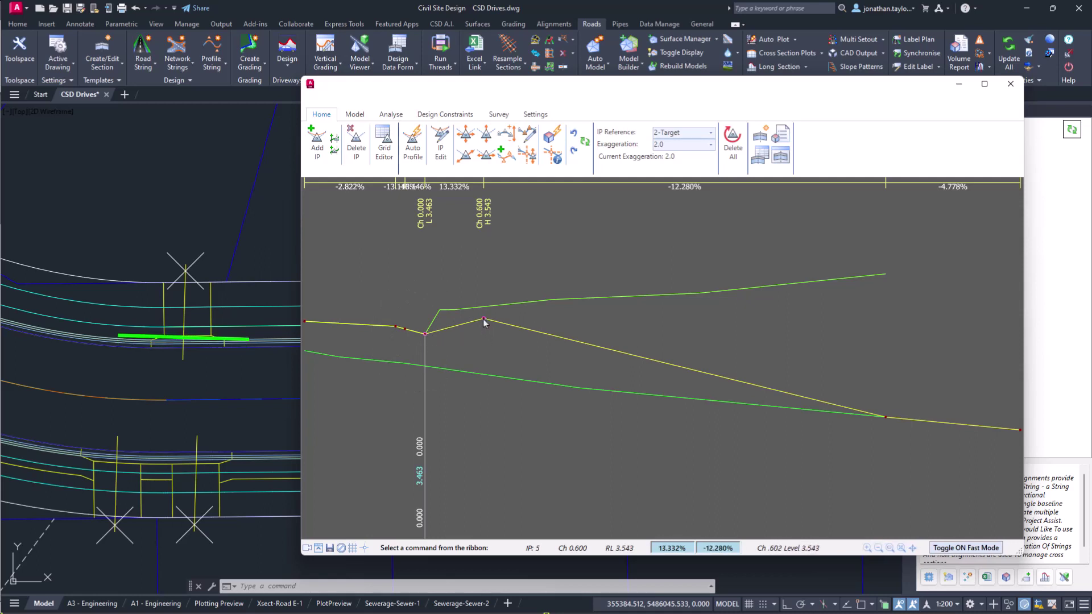
click(886, 418)
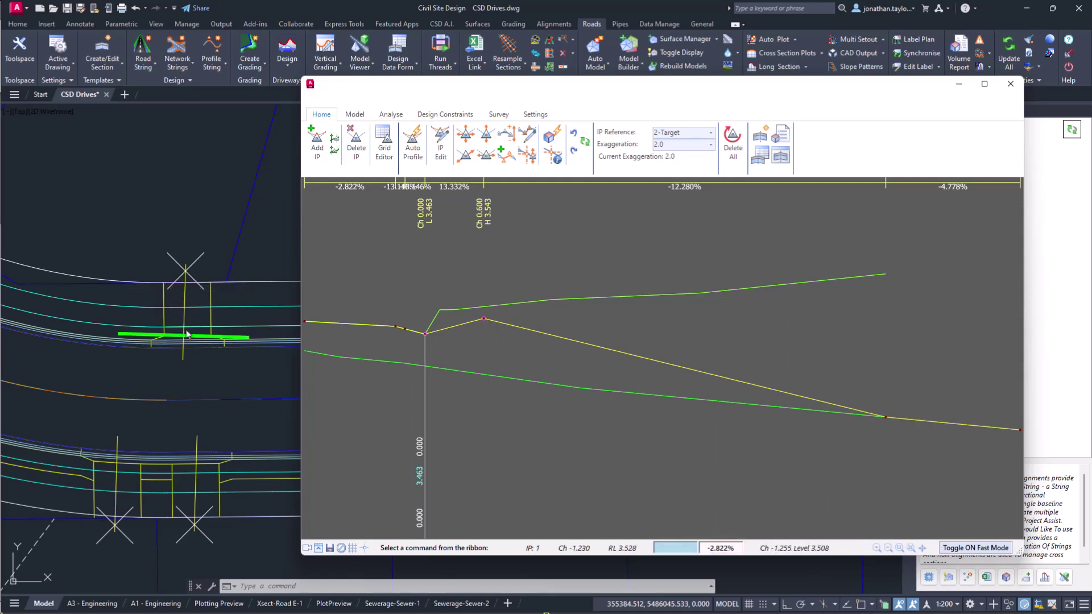
click(885, 418)
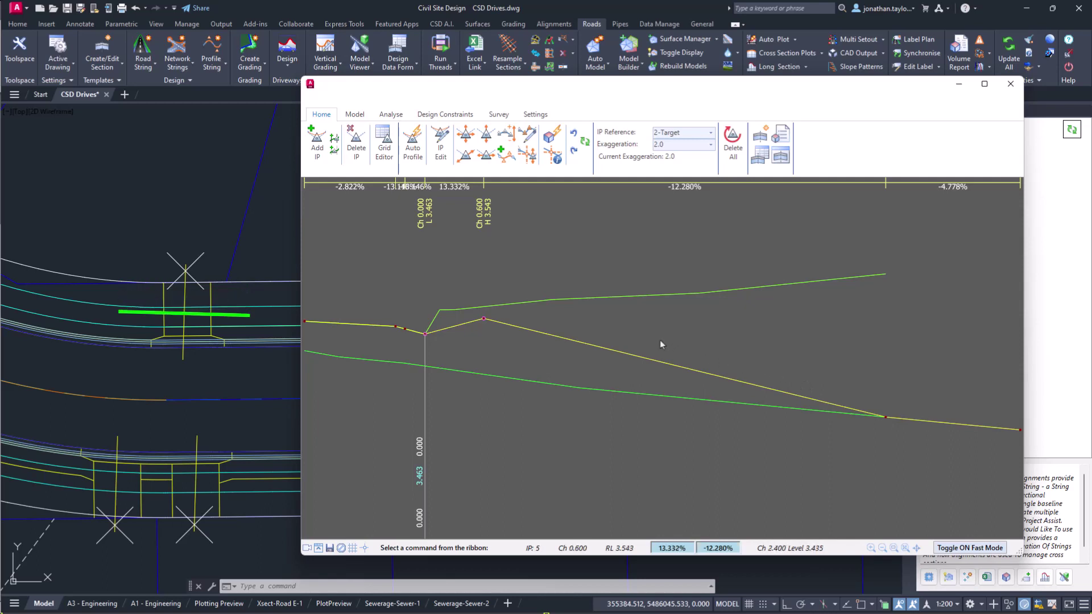
- Run a B85 Driveway Check in Mouse Forwards and Reverse mode and place the vehicle outline
click(389, 115)
click(321, 142)
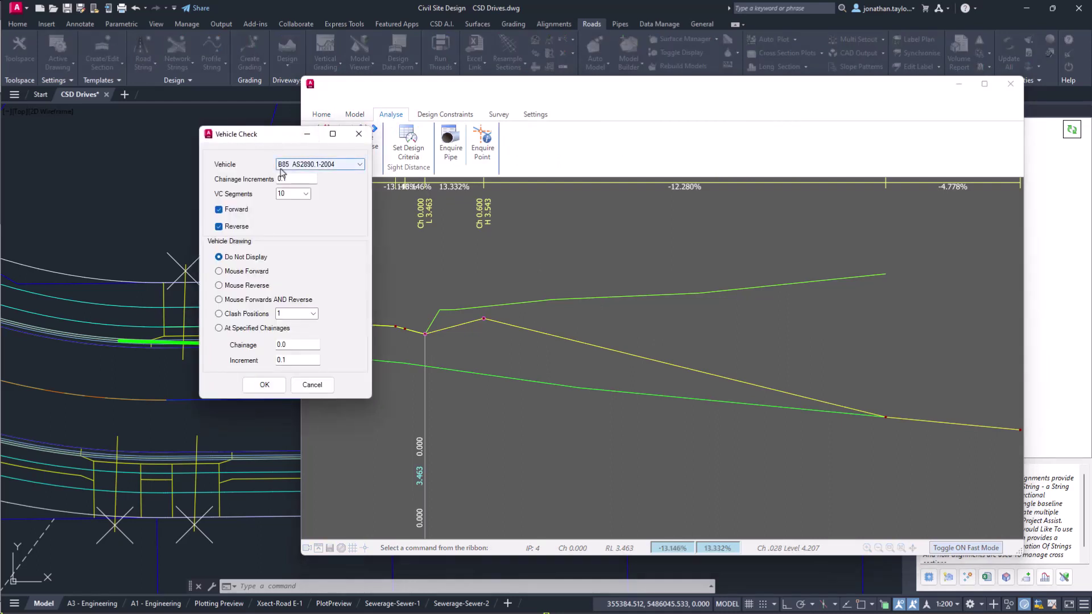
click(331, 165)
click(332, 175)
click(219, 300)
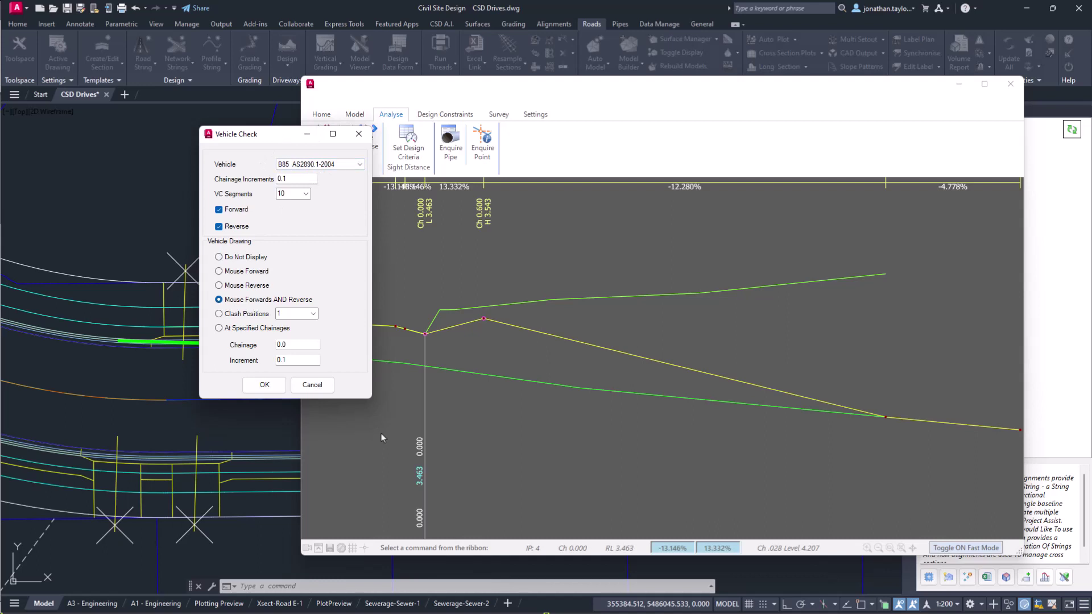
click(264, 388)
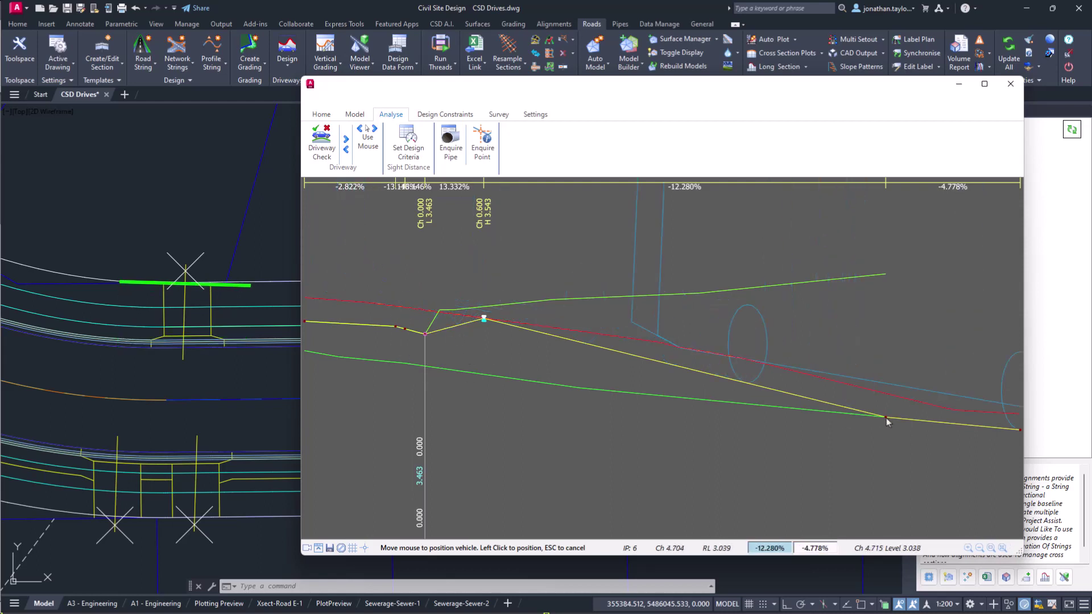
click(445, 296)
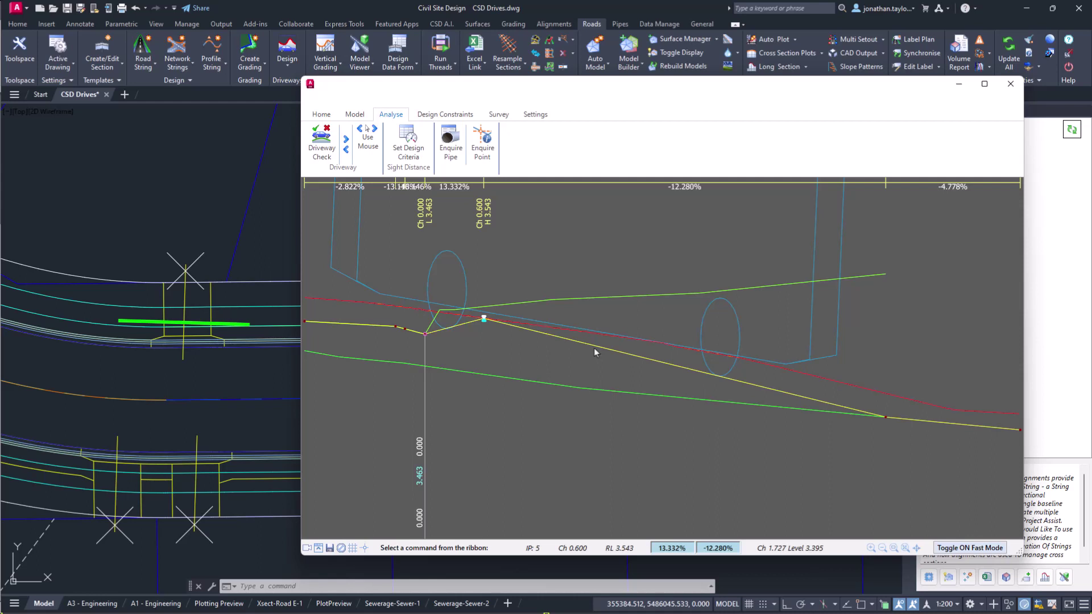
- Switch to the lower-left driveway and place a B85 Driveway Check along its profile
click(1011, 84)
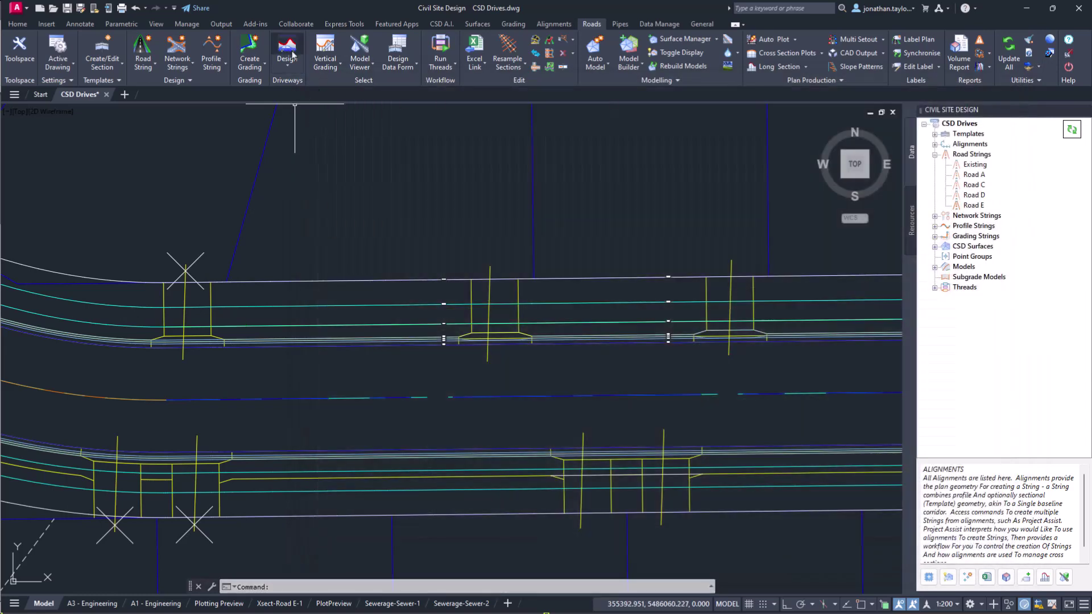
click(195, 481)
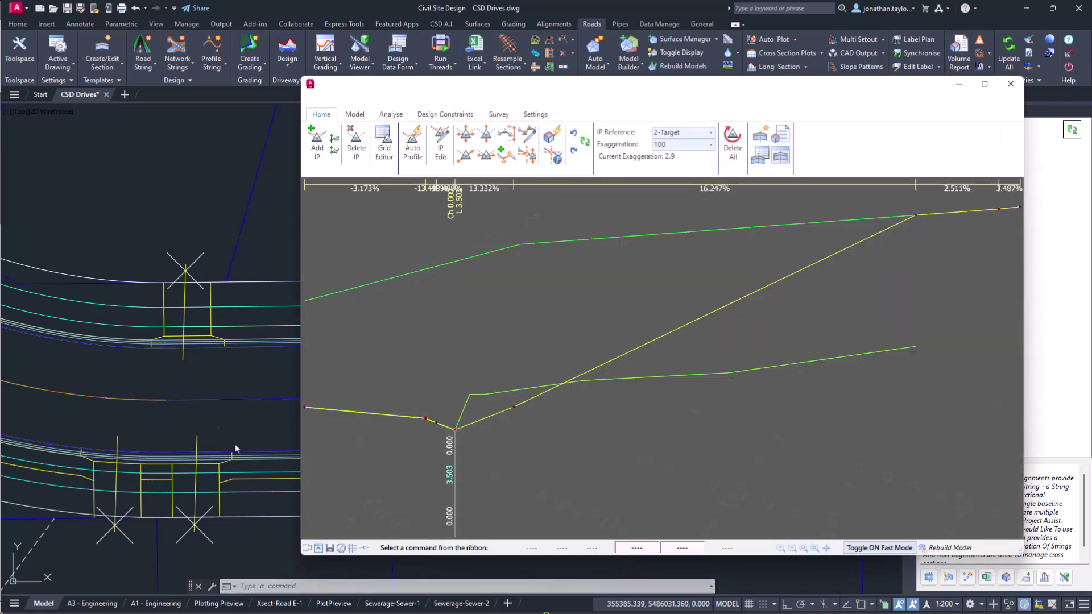
click(392, 114)
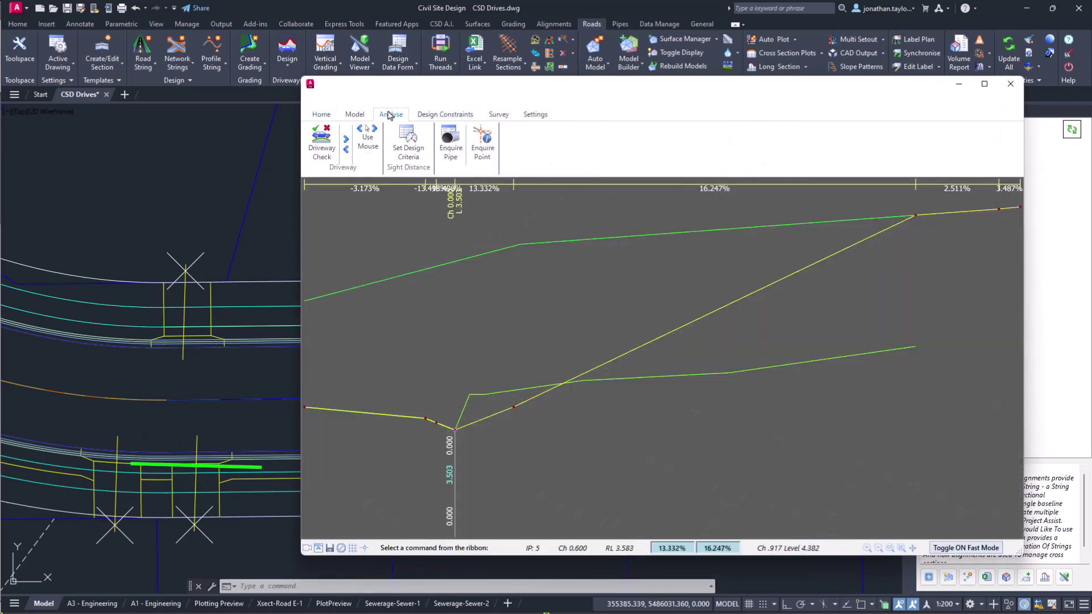
click(333, 153)
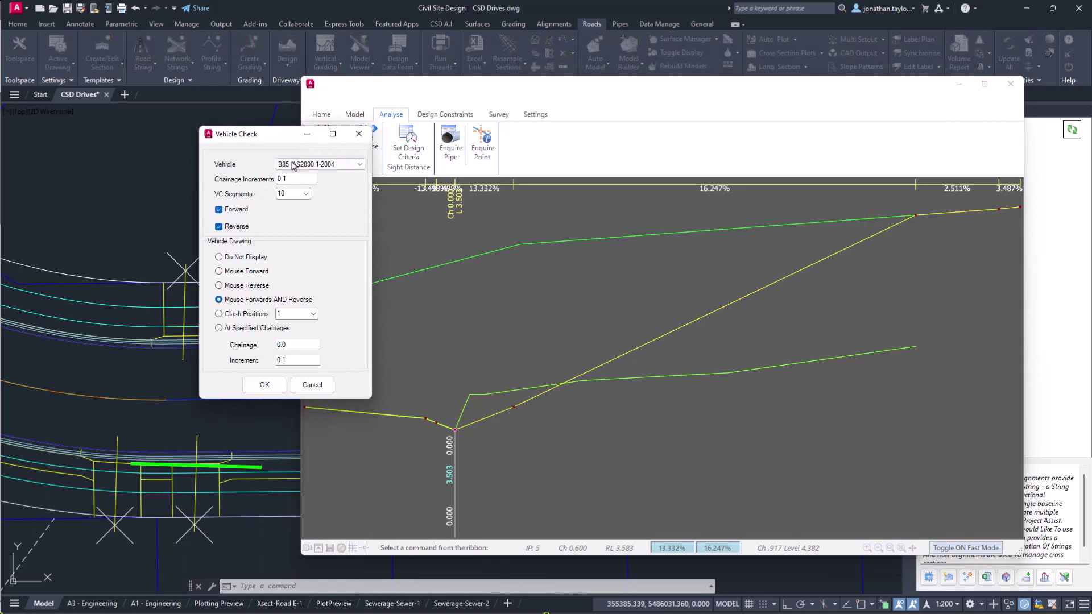
click(272, 384)
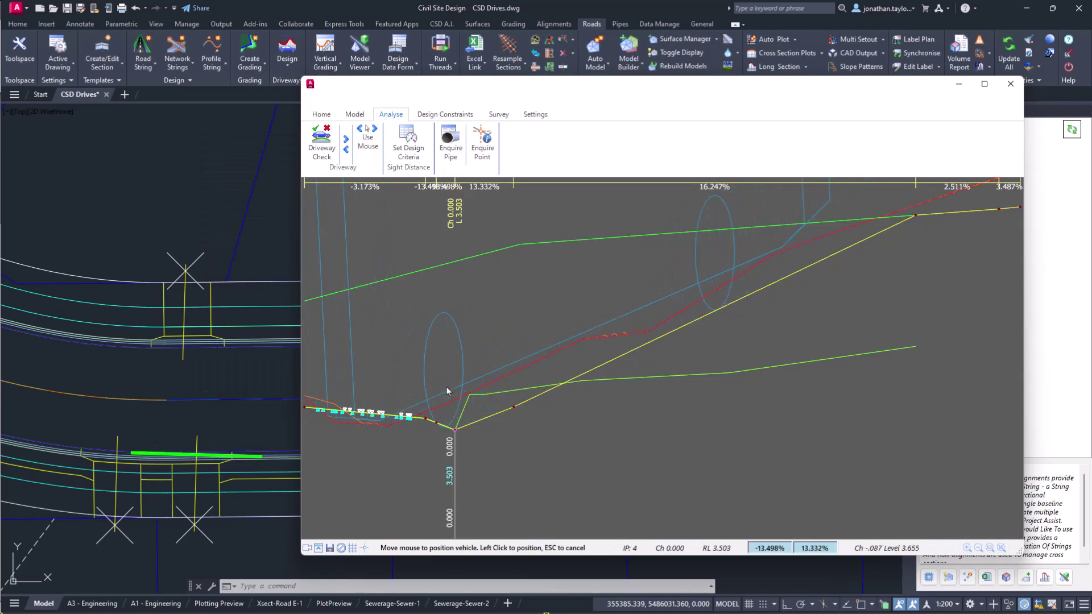
click(454, 389)
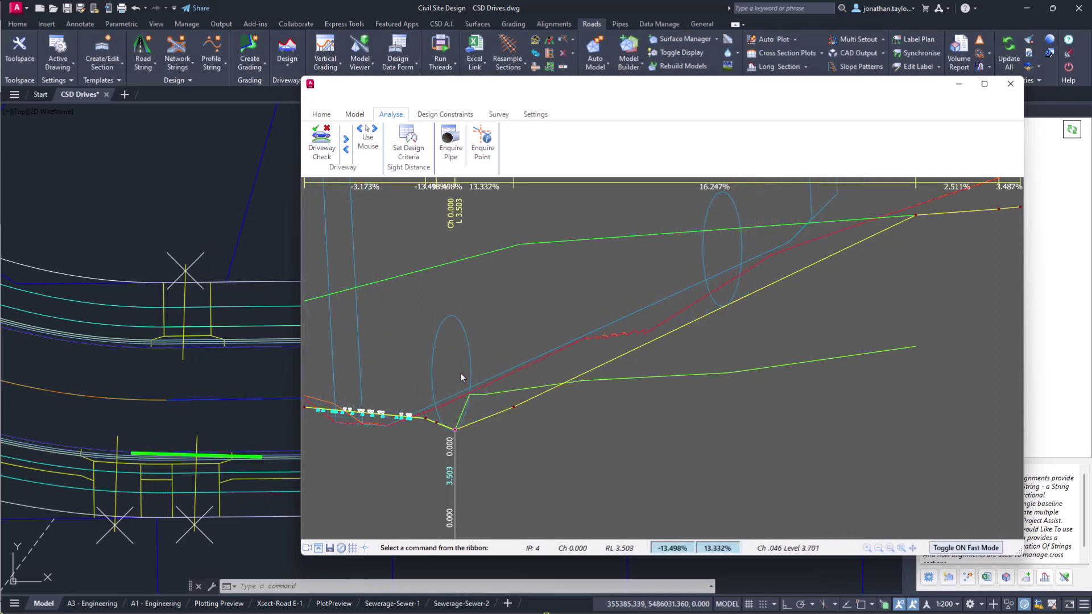
click(1011, 83)
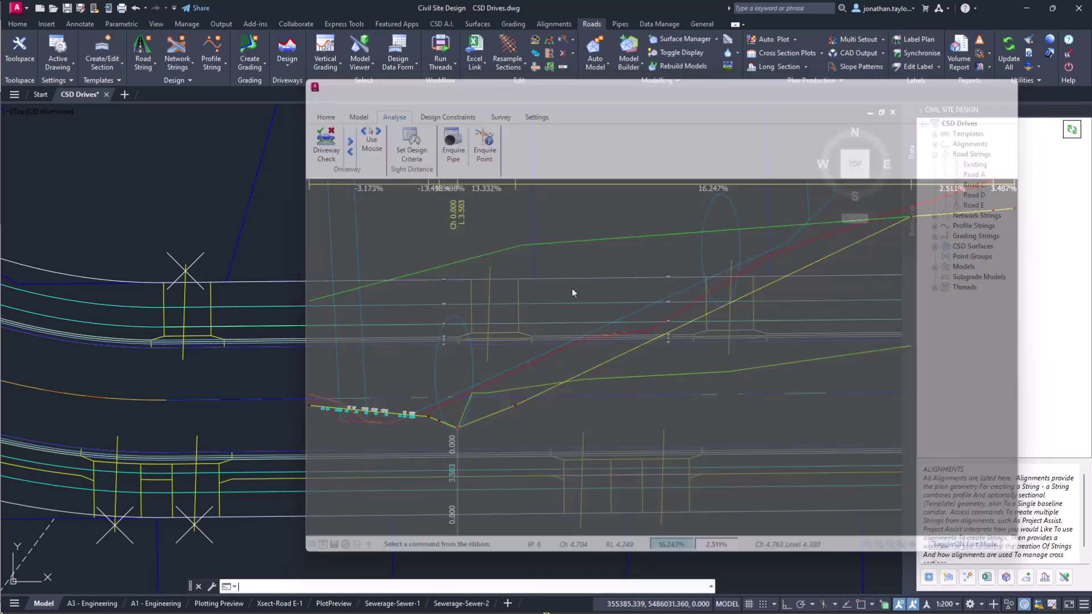
middle_drag(597, 245, 495, 245)
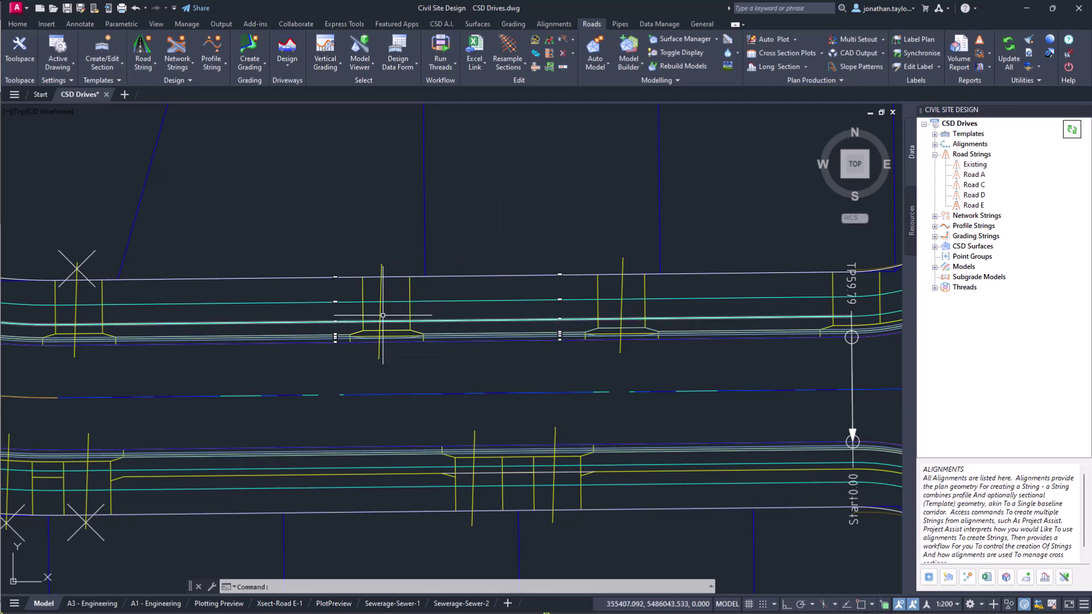
click(288, 54)
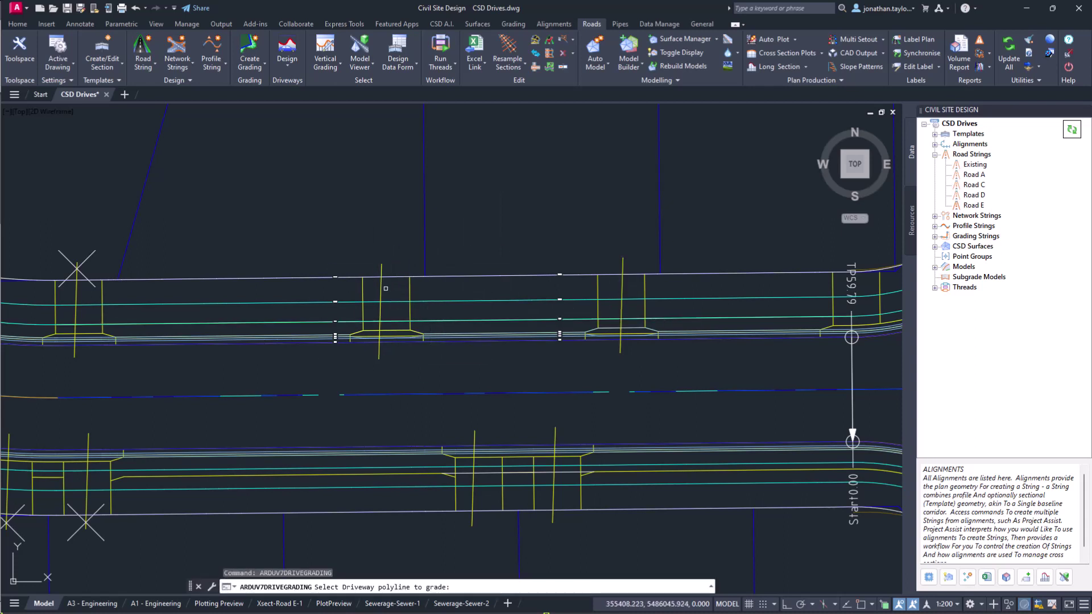
click(381, 289)
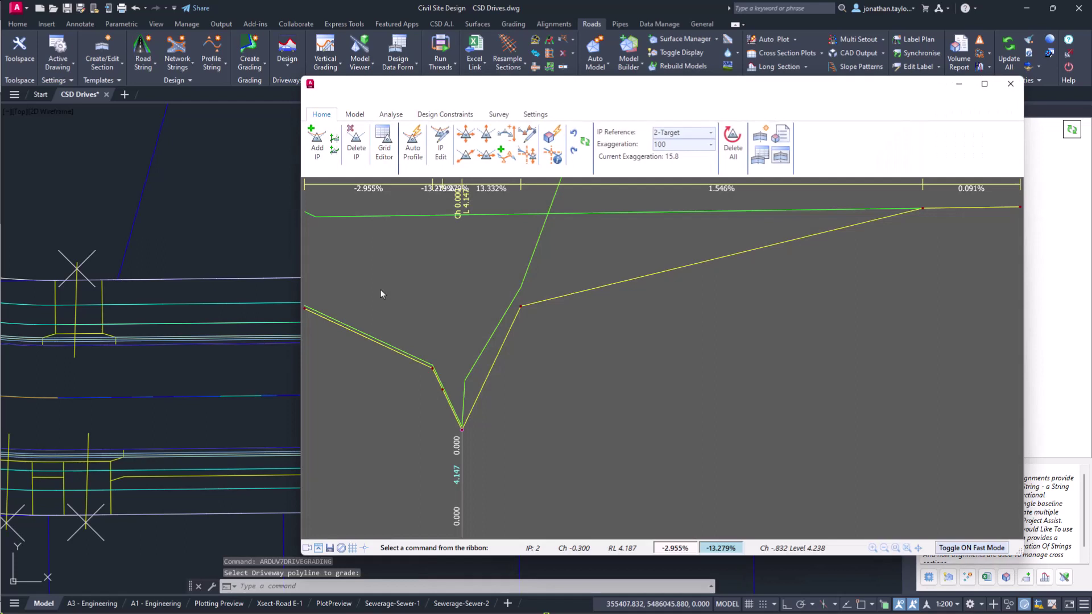
click(711, 144)
click(677, 195)
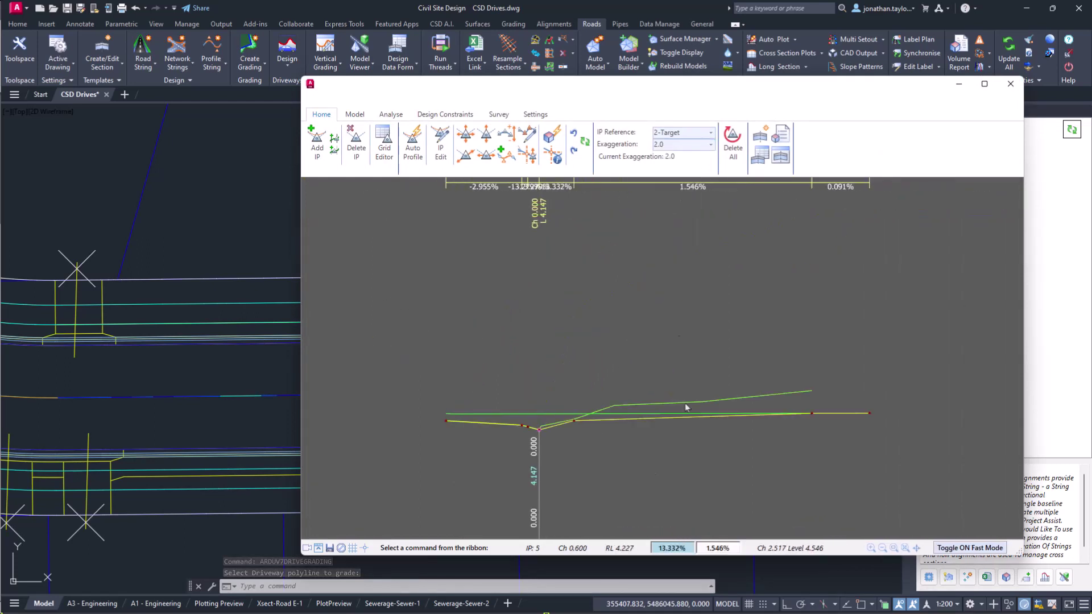
middle_drag(664, 431, 575, 428)
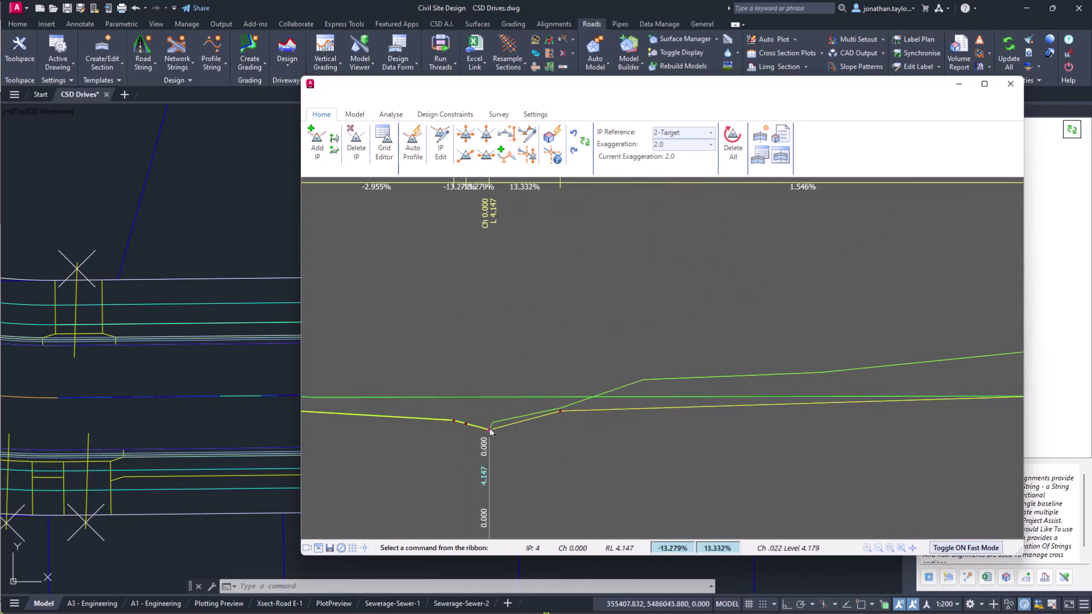
click(390, 114)
click(326, 147)
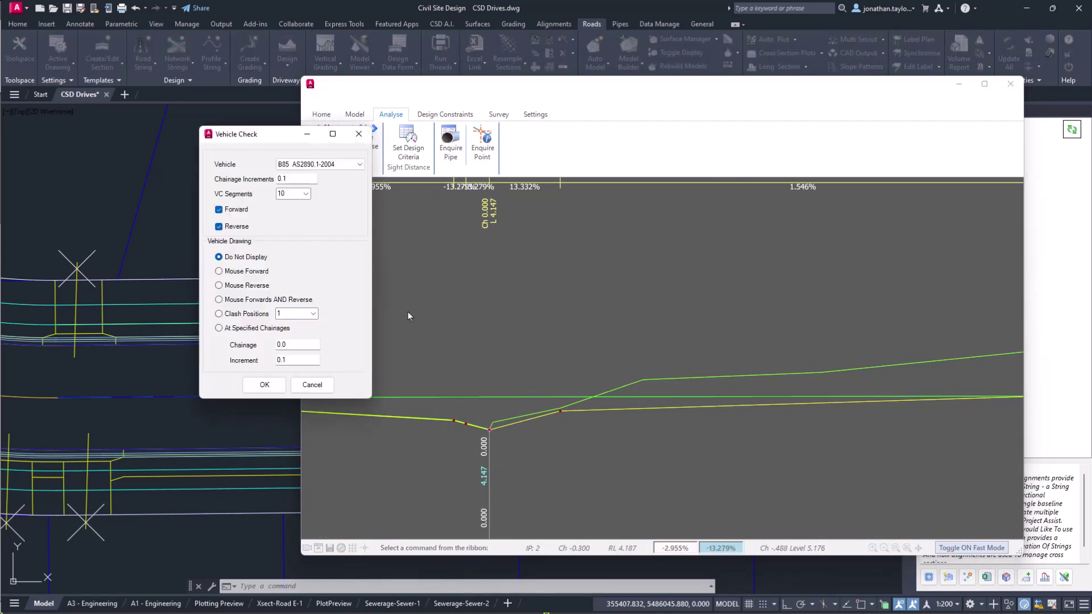
click(237, 301)
click(265, 387)
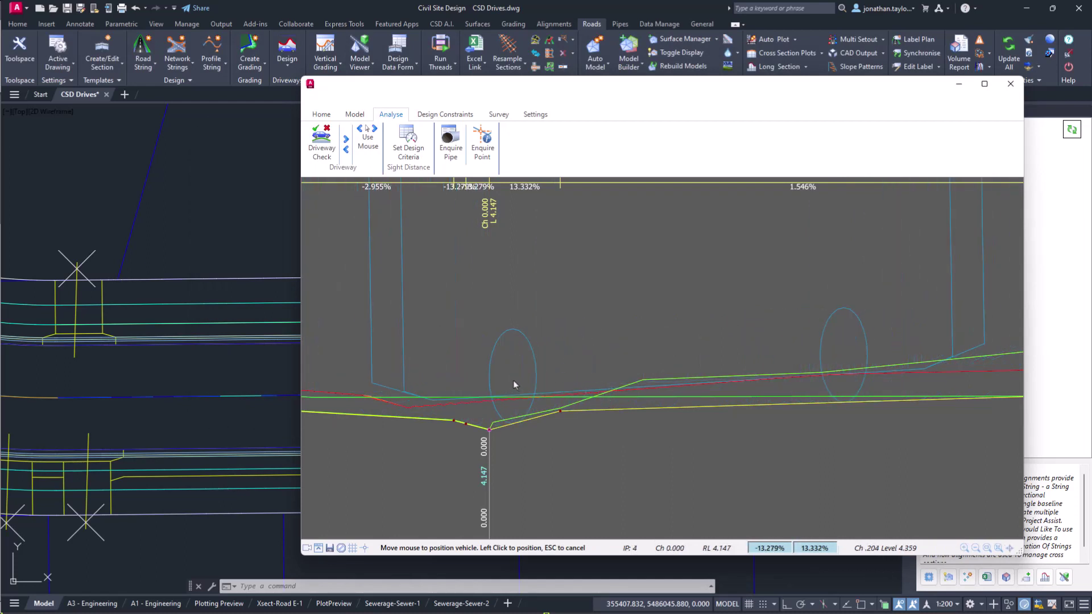
click(513, 429)
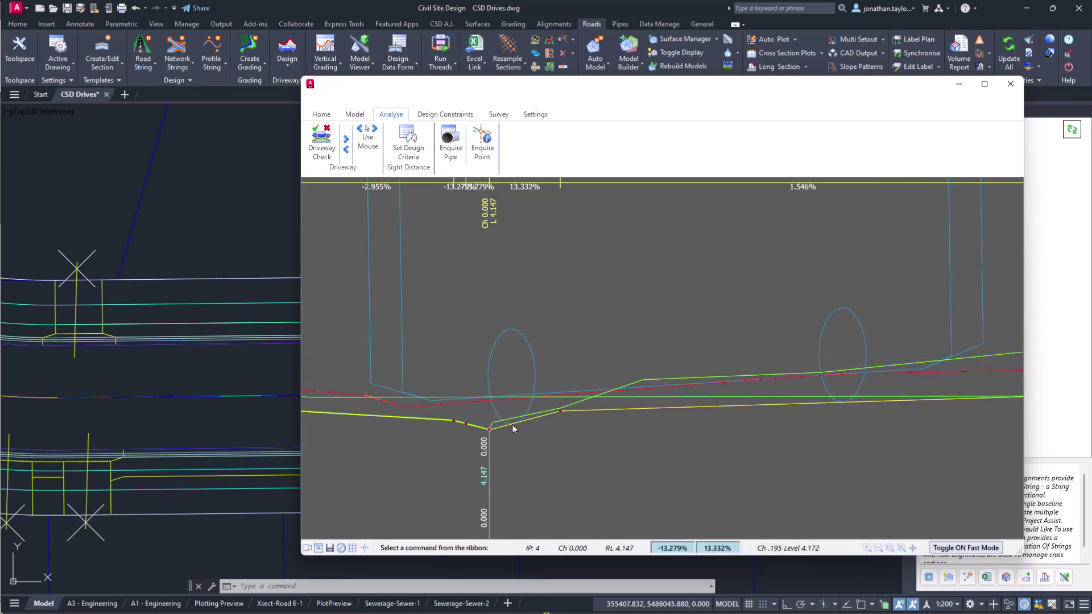
click(1010, 84)
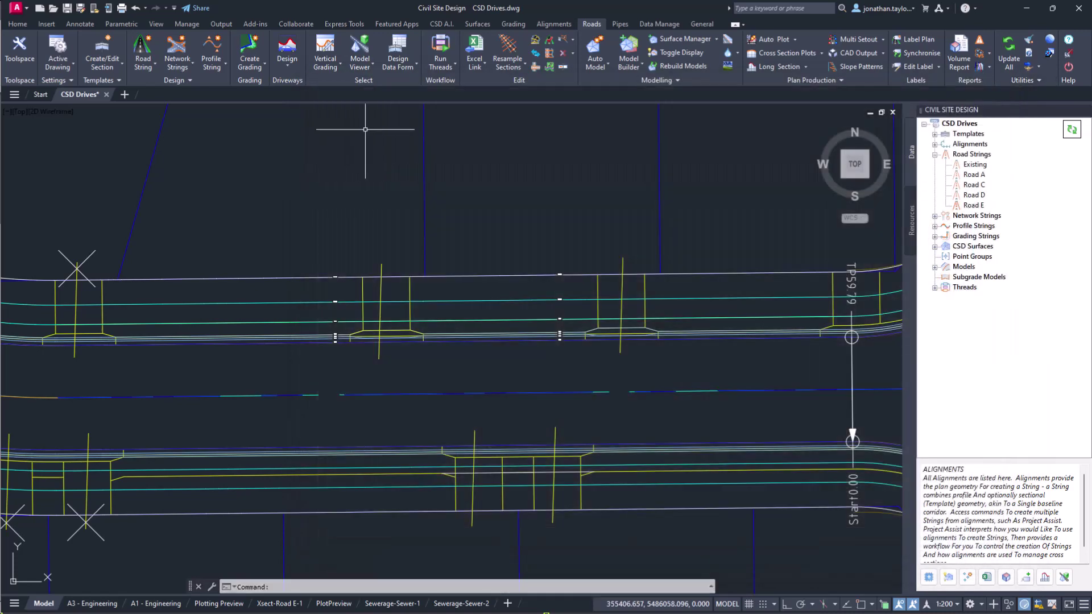
click(287, 68)
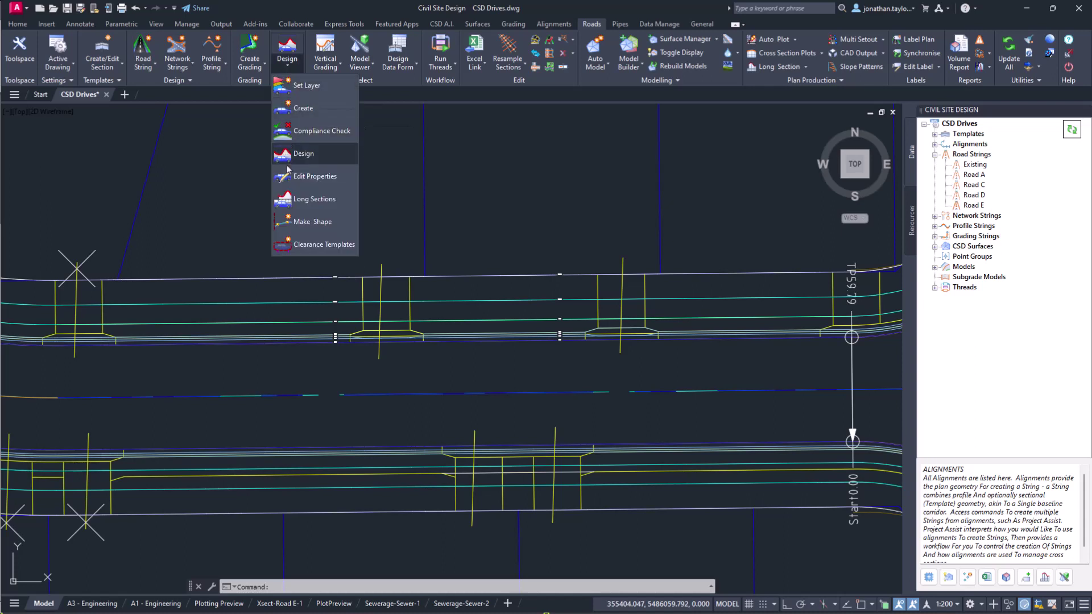
click(307, 221)
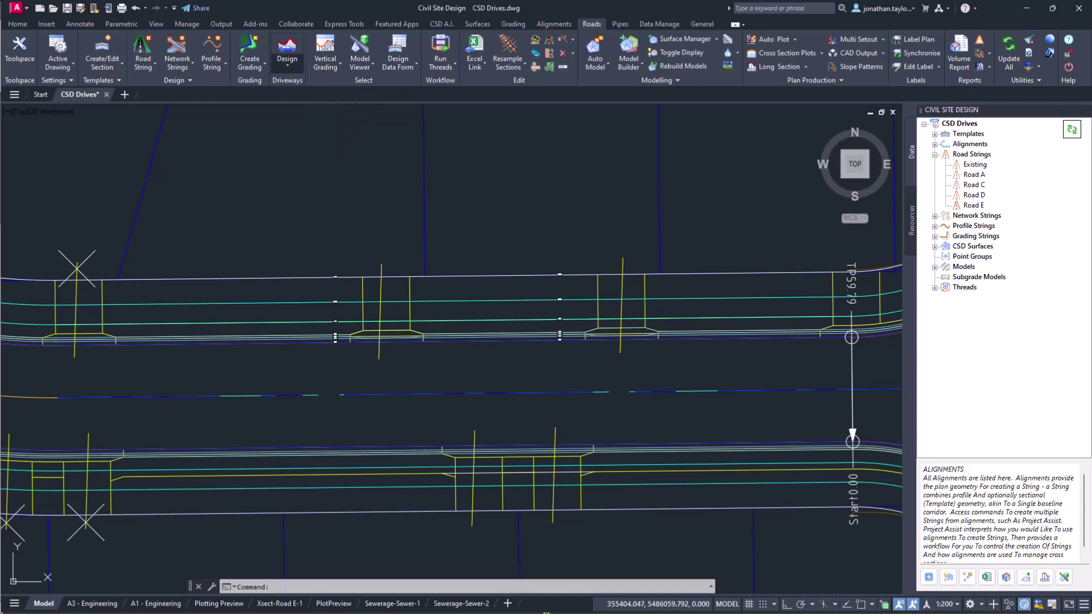
click(430, 167)
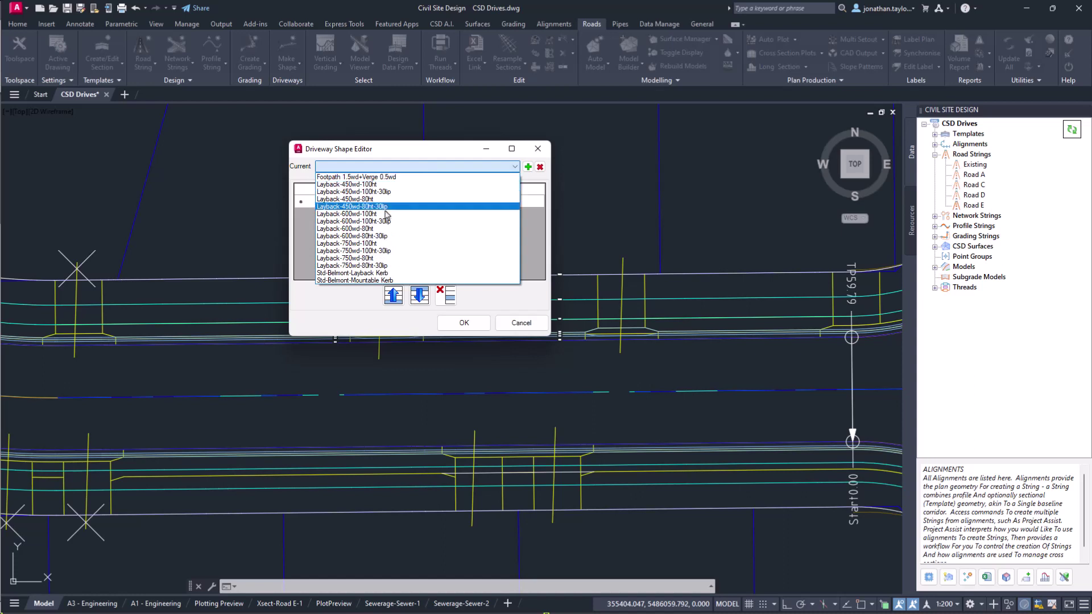
click(372, 228)
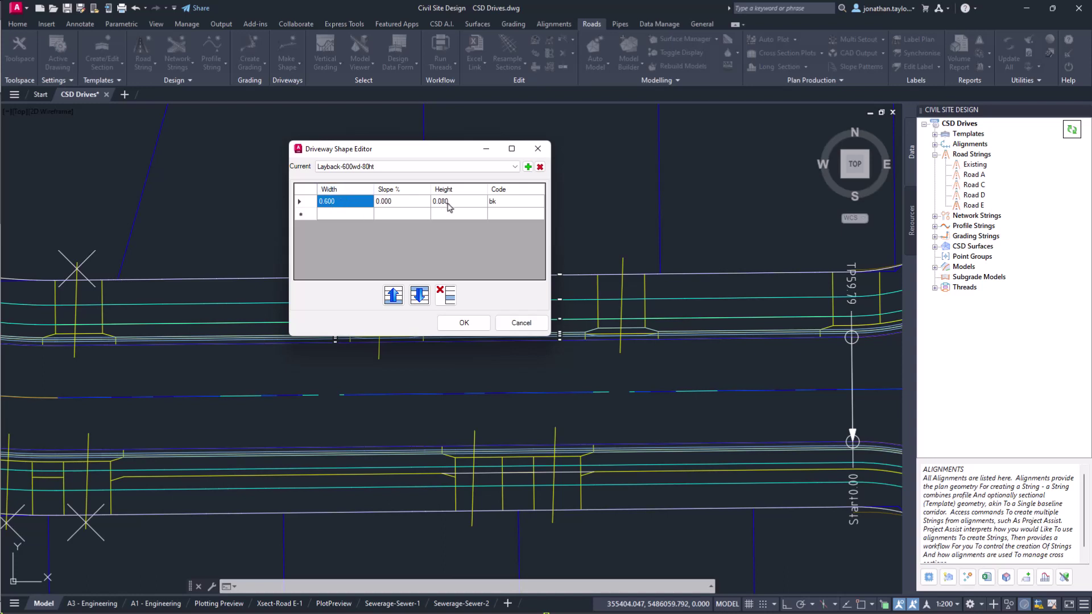
click(406, 169)
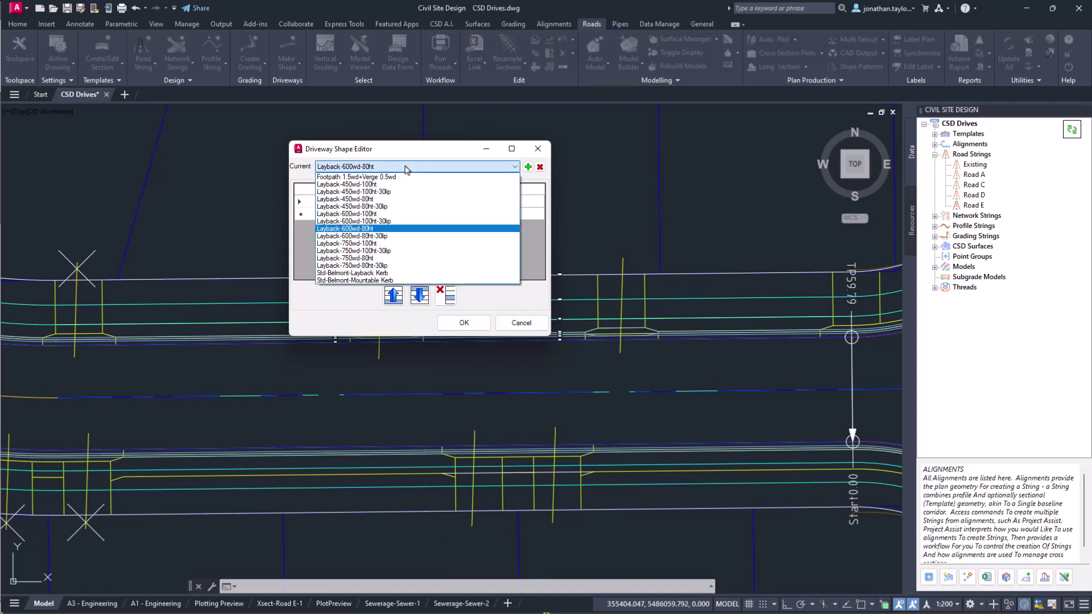
click(376, 236)
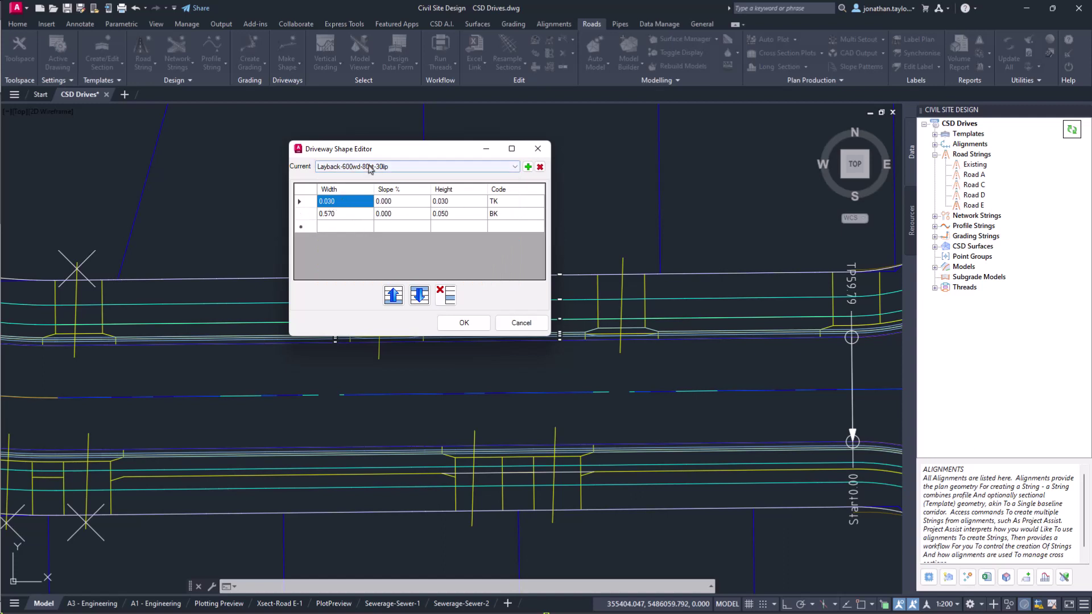
drag(375, 155, 562, 140)
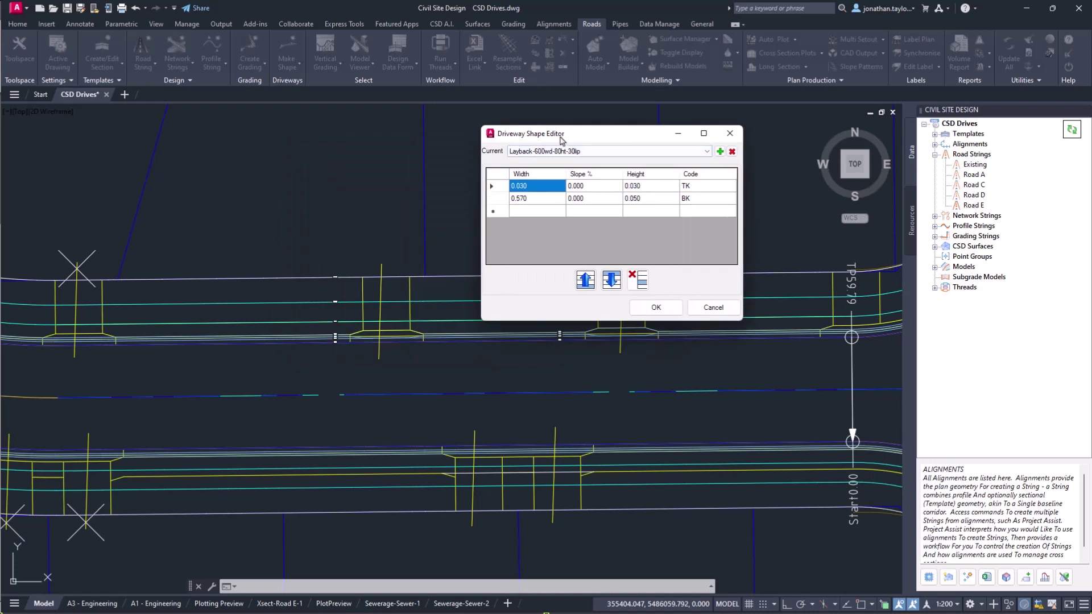
click(656, 309)
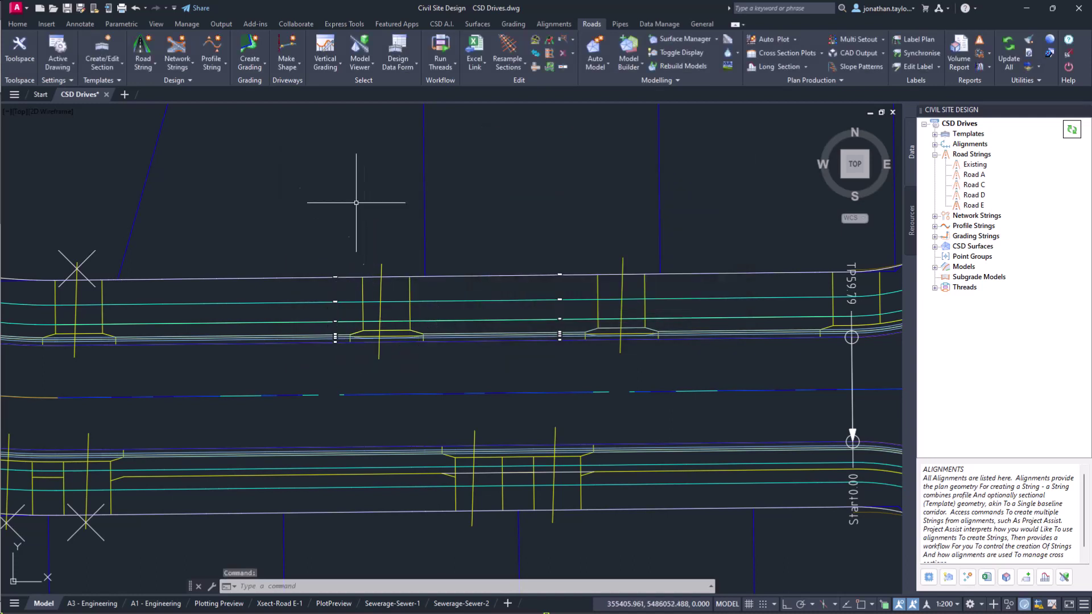
- Edit the driveway's start shape to Layback-600wd-80ht-30lip and recreate it
click(284, 66)
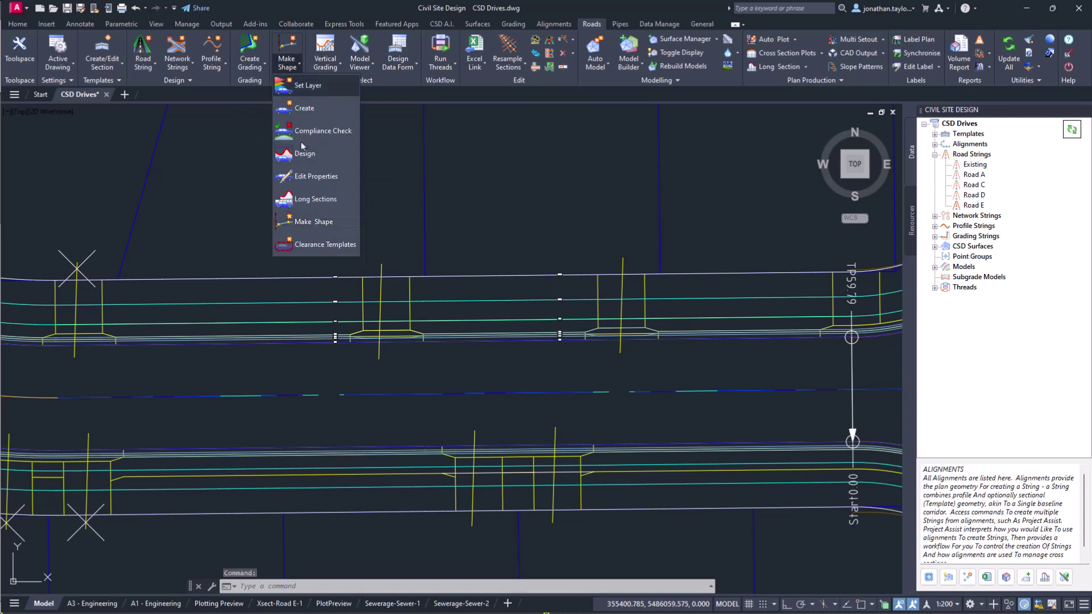
click(302, 177)
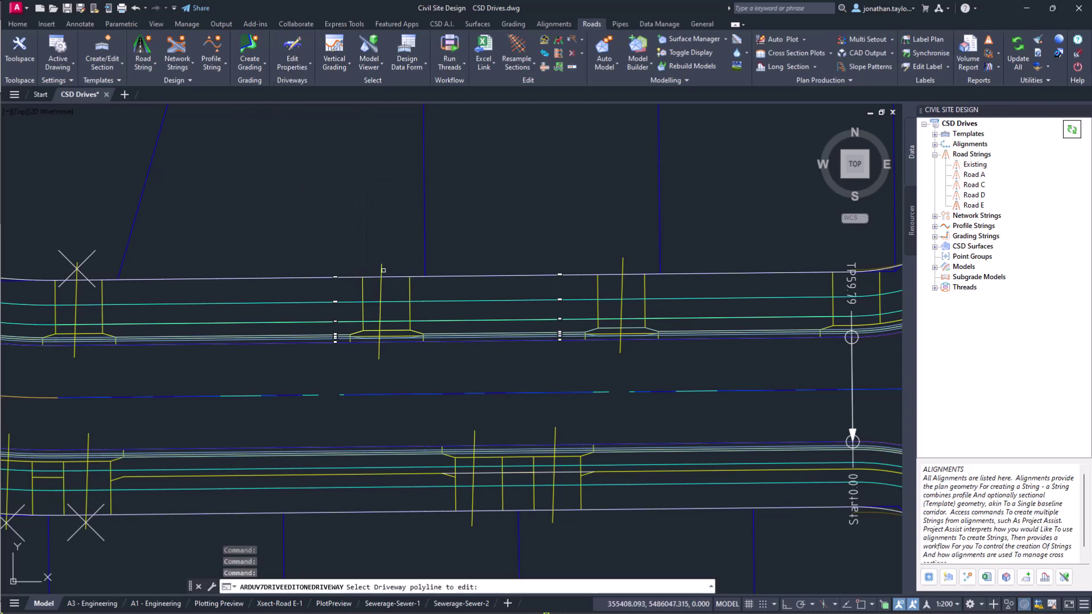
click(383, 276)
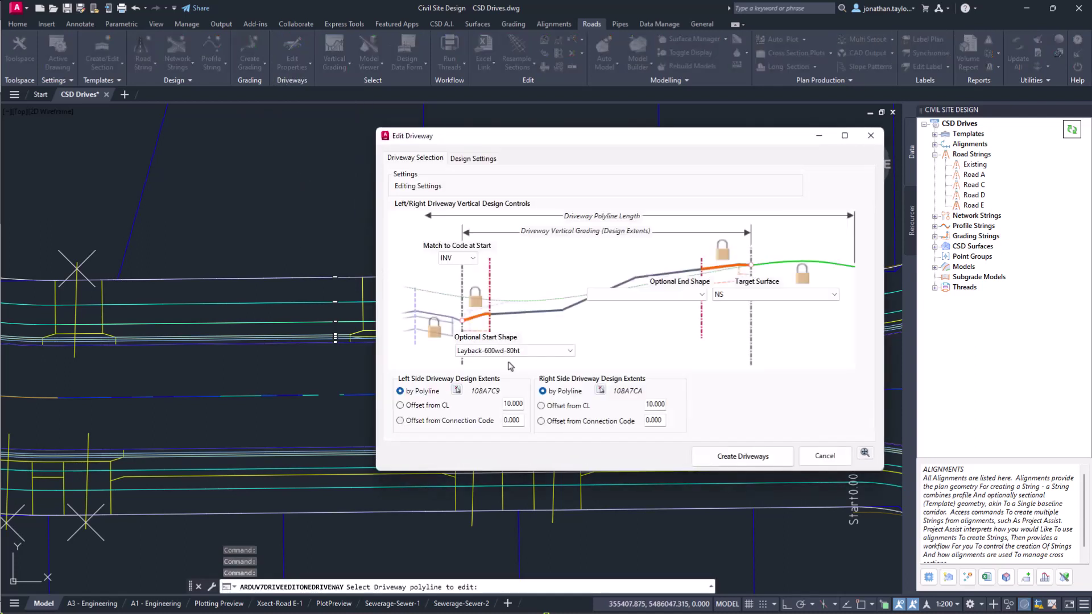
click(542, 351)
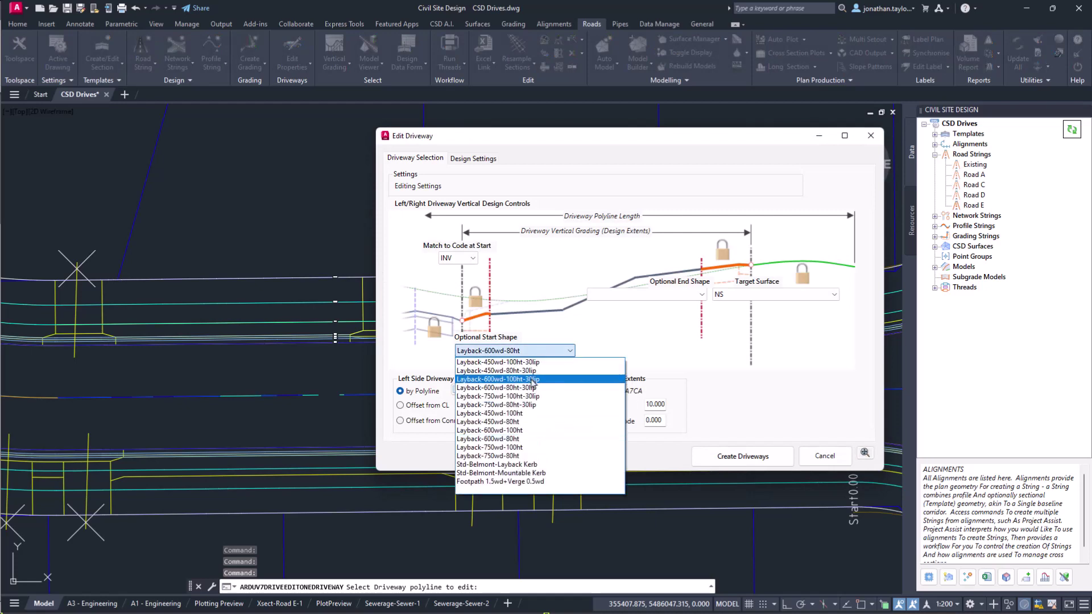
click(536, 388)
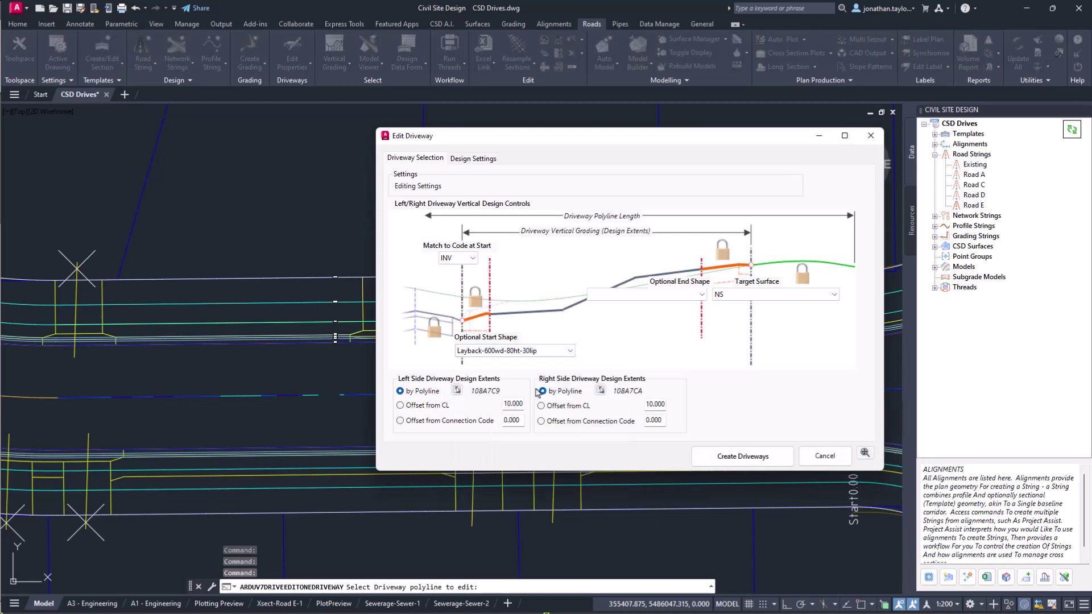
click(743, 461)
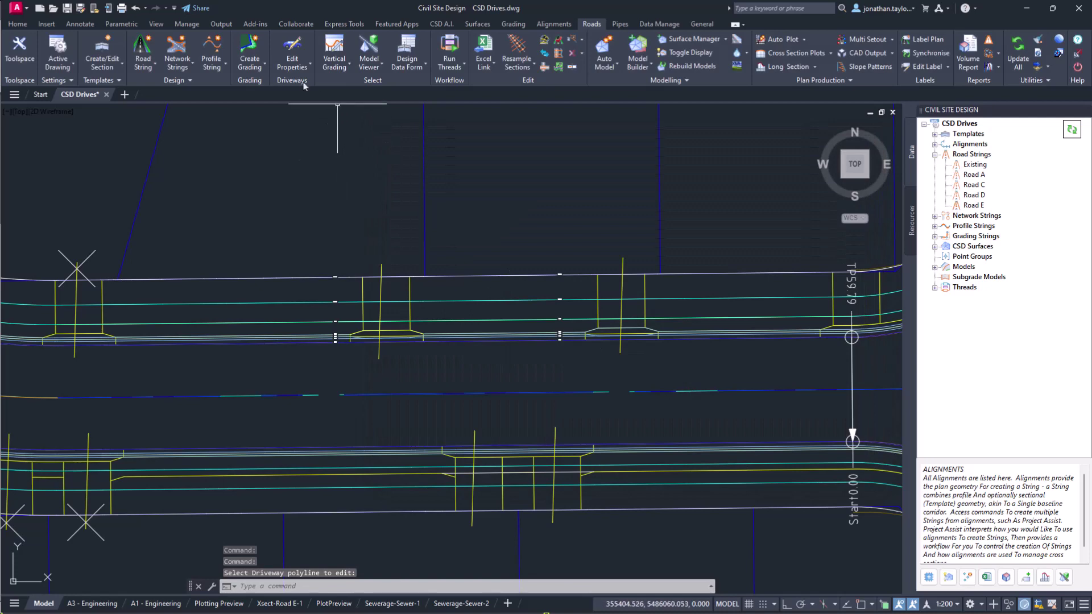
click(296, 67)
click(305, 154)
click(388, 312)
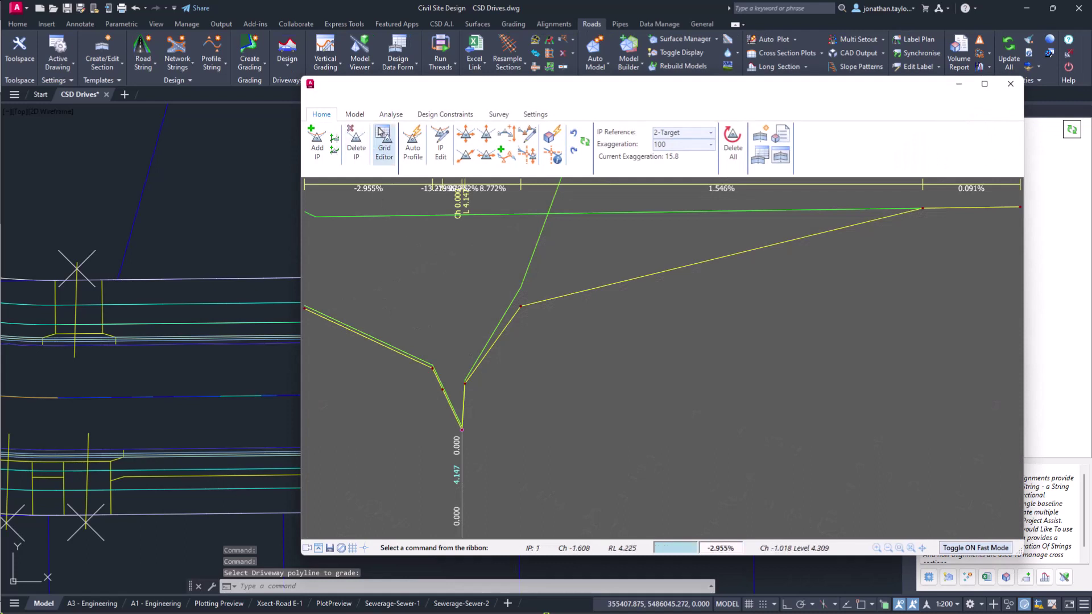
click(710, 146)
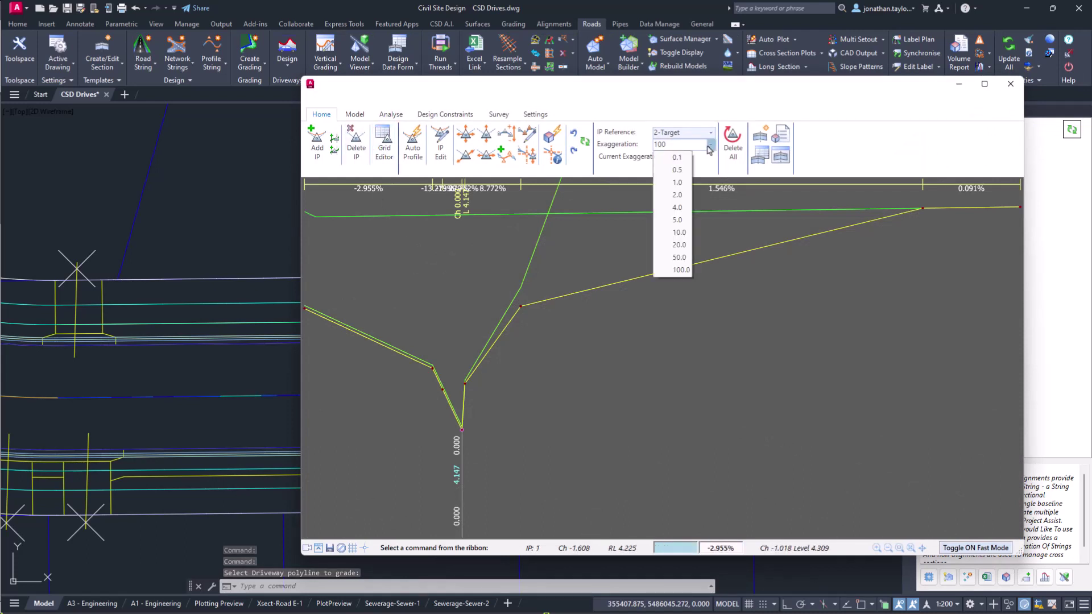
click(677, 194)
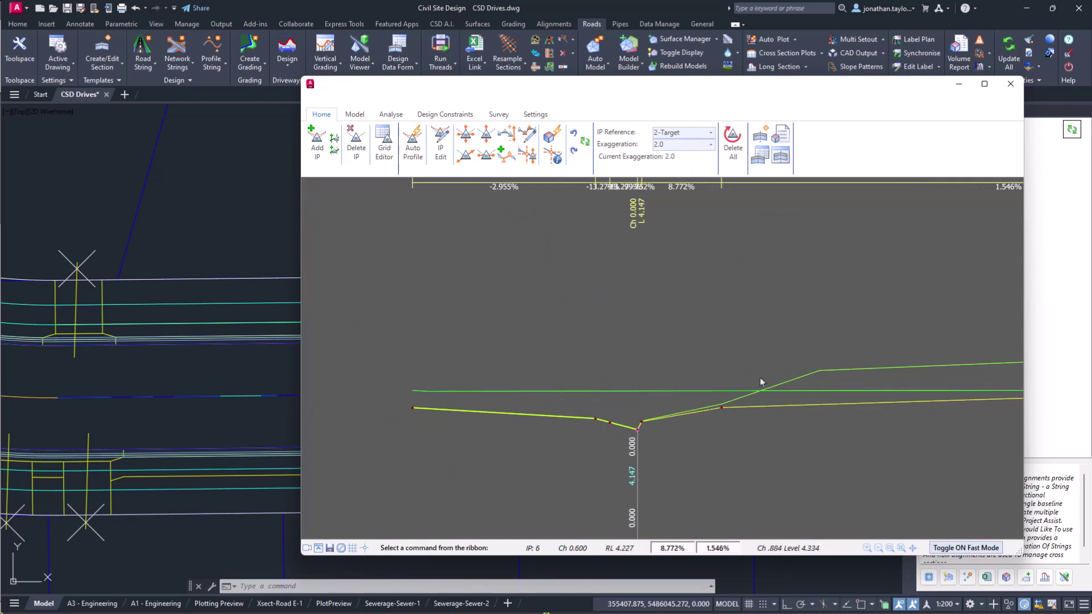
middle_drag(760, 377, 709, 377)
scroll(661, 376, down, 1)
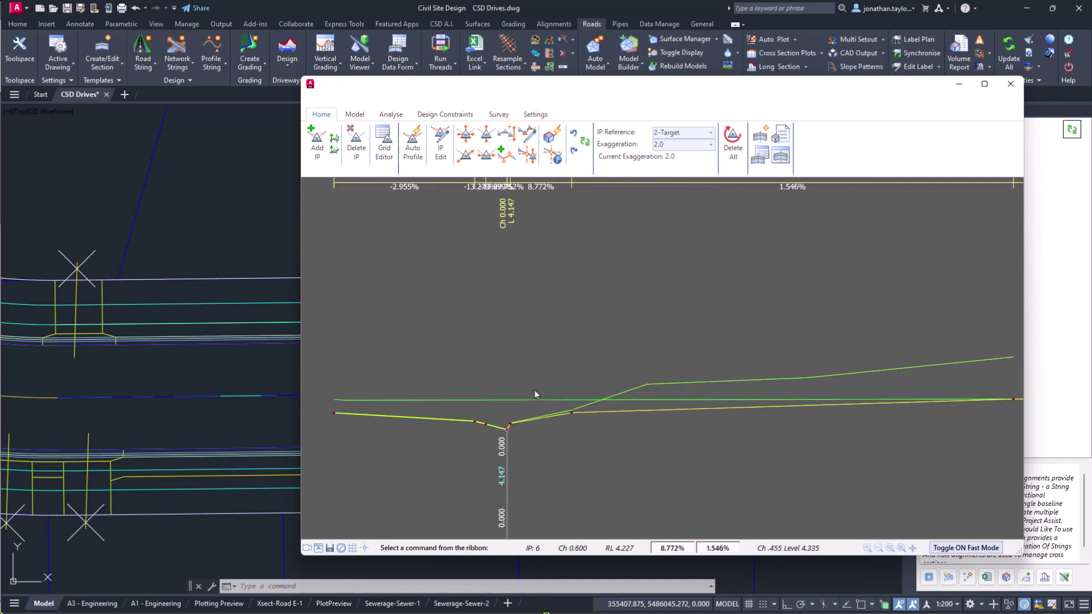
click(1010, 84)
middle_drag(288, 246, 352, 238)
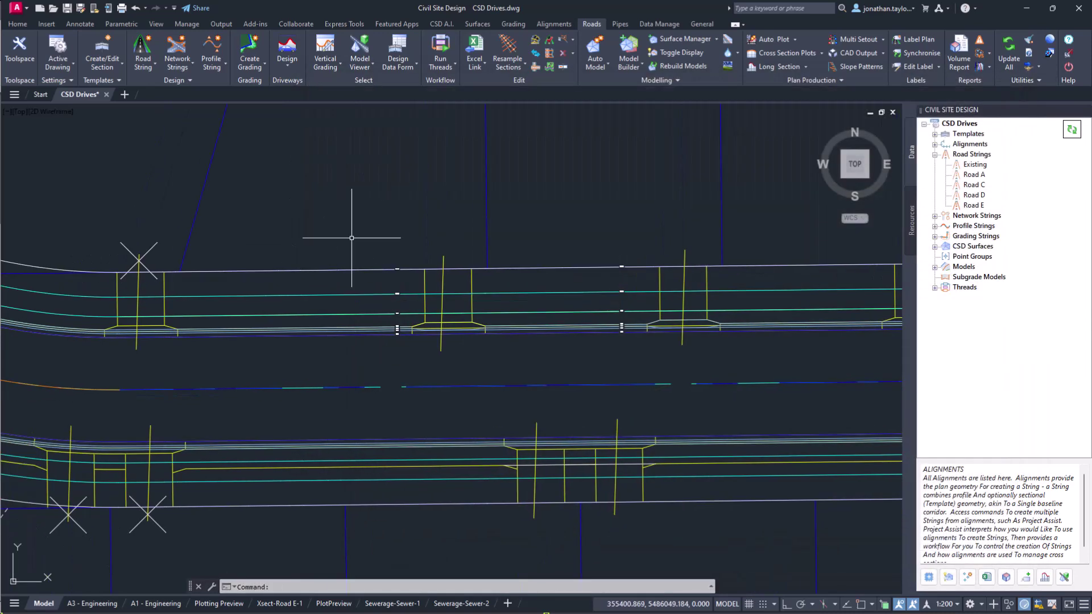